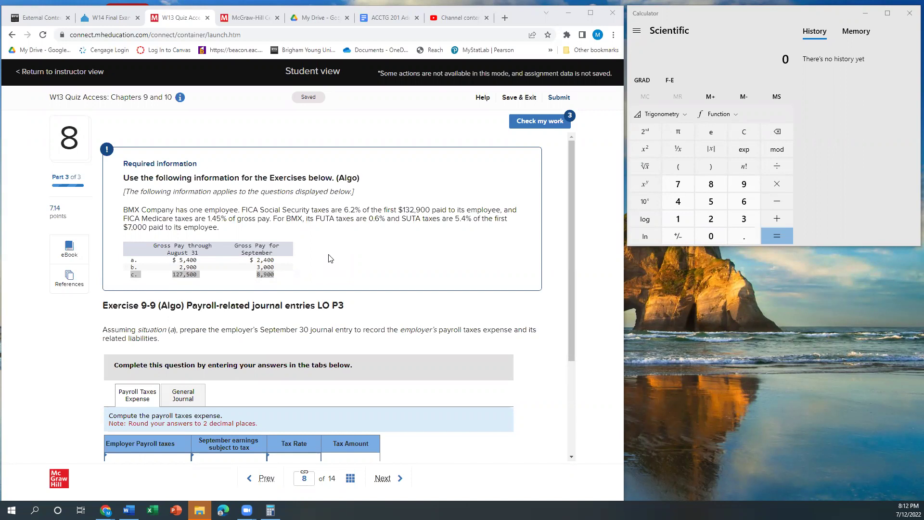
Review the payroll tax rates and exercise instructions, and highlight the gross pay row for situation (a).
left_click(329, 259)
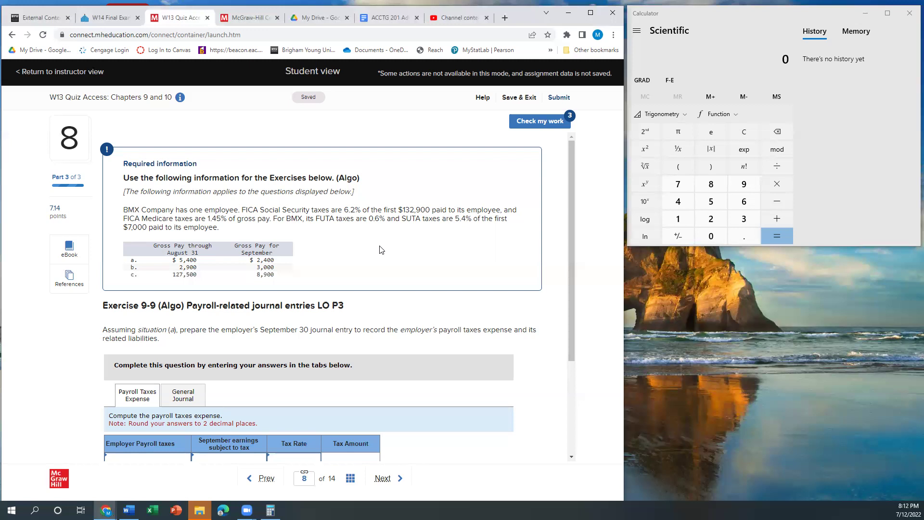
scroll(381, 249, "down", 1)
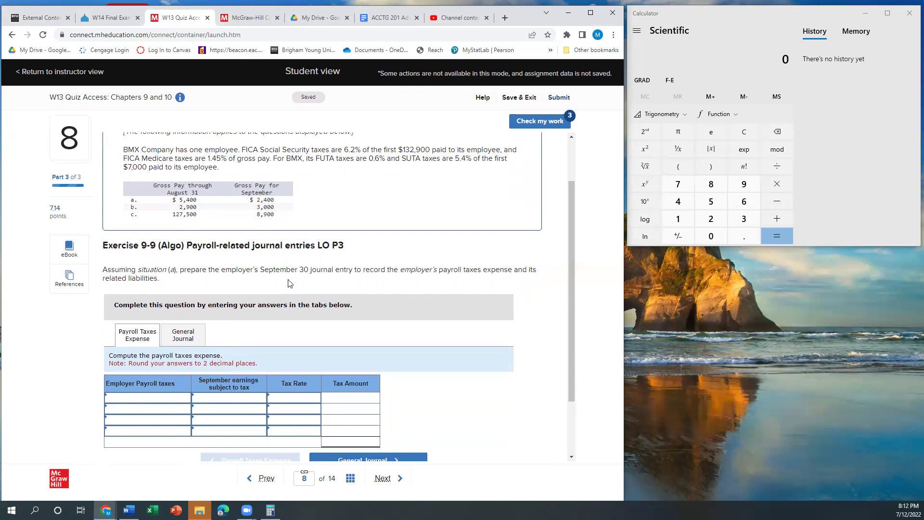
scroll(289, 283, "down", 2)
scroll(290, 283, "up", 2)
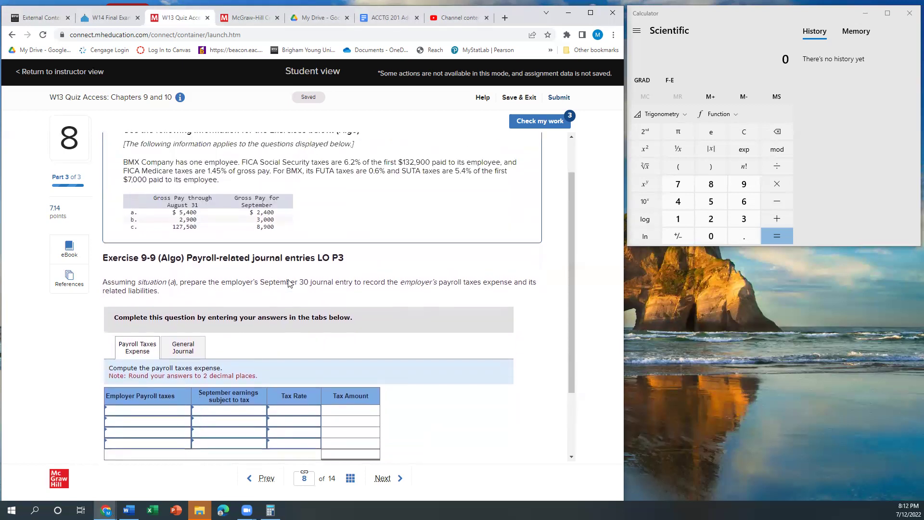
scroll(289, 283, "up", 1)
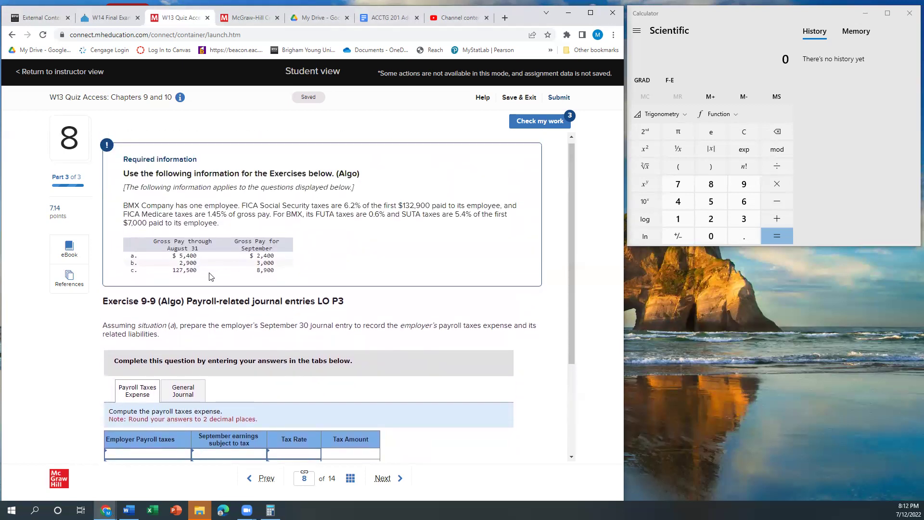
left_click_drag(155, 325, 177, 326)
left_click(391, 344)
left_click_drag(130, 254, 274, 255)
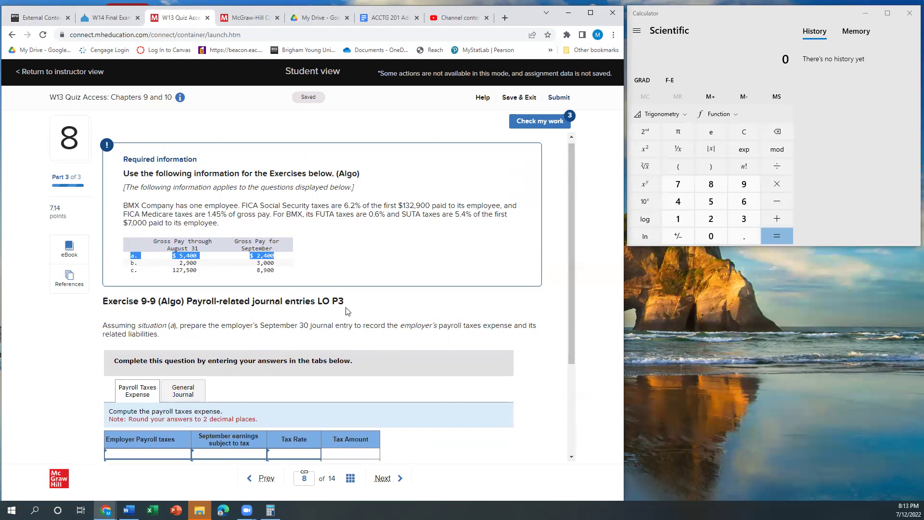
Set the first two employer payroll taxes in the table to FICA—Medicare and FICA—Social Security.
scroll(363, 314, "down", 2)
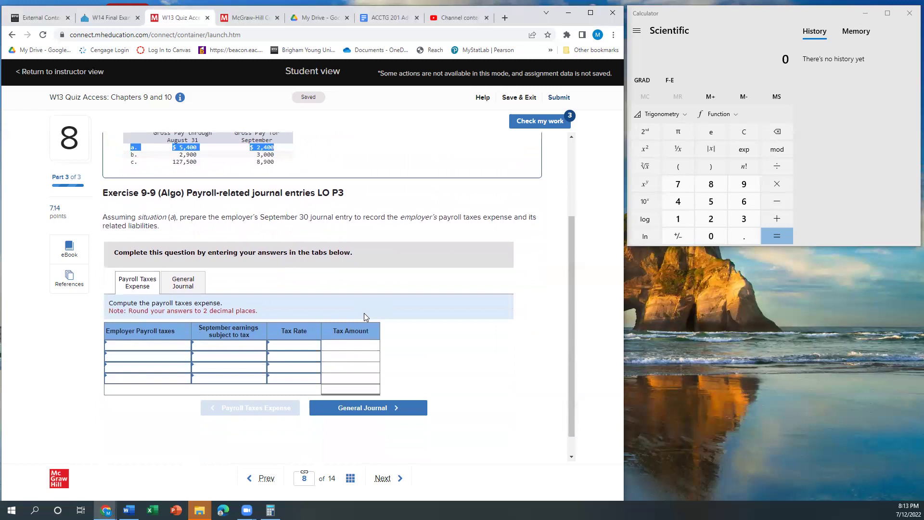
left_click(175, 347)
left_click(185, 348)
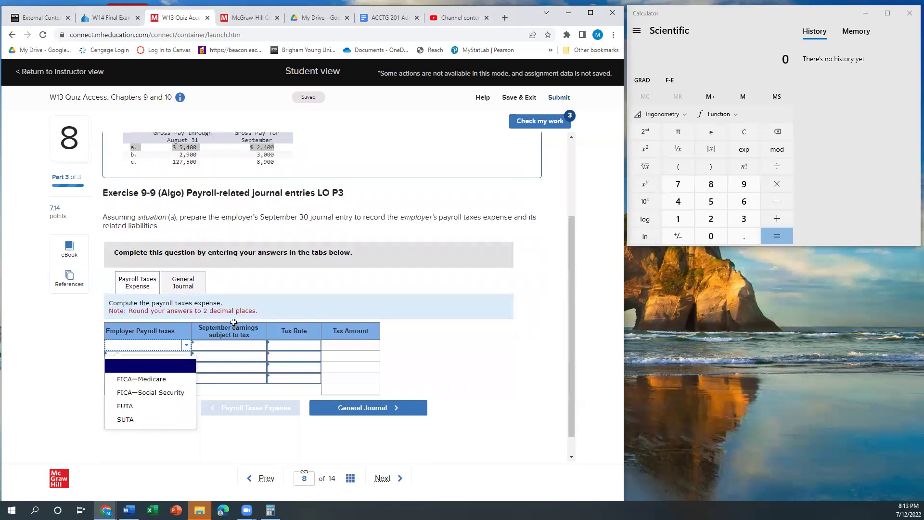
scroll(285, 290, "up", 2)
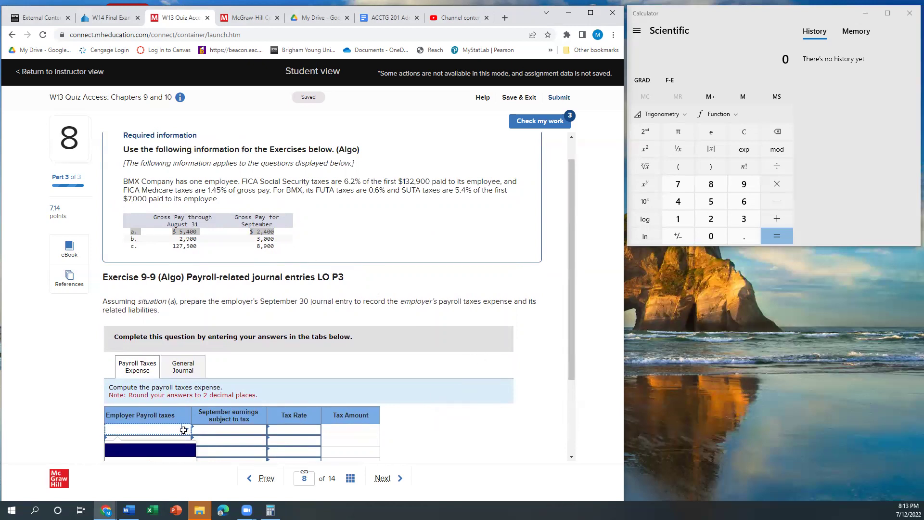
scroll(461, 427, "down", 1)
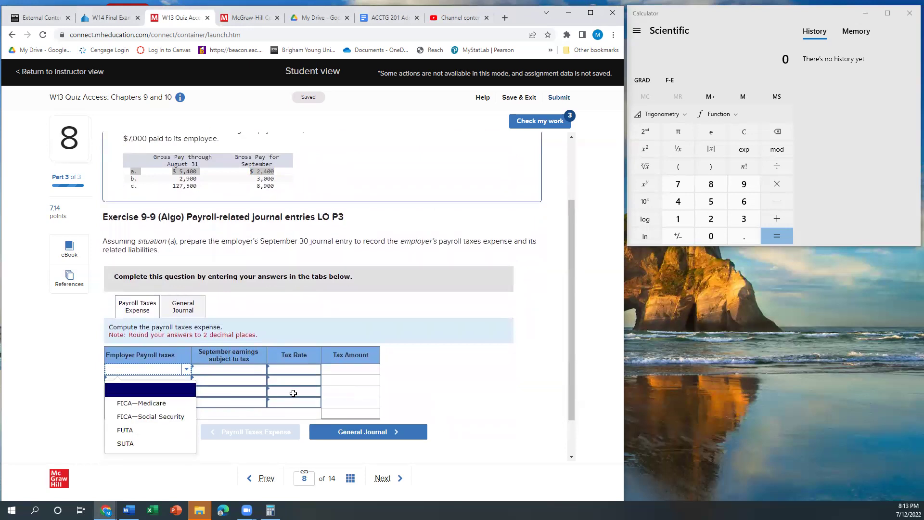
left_click(153, 403)
left_click(186, 380)
left_click(150, 428)
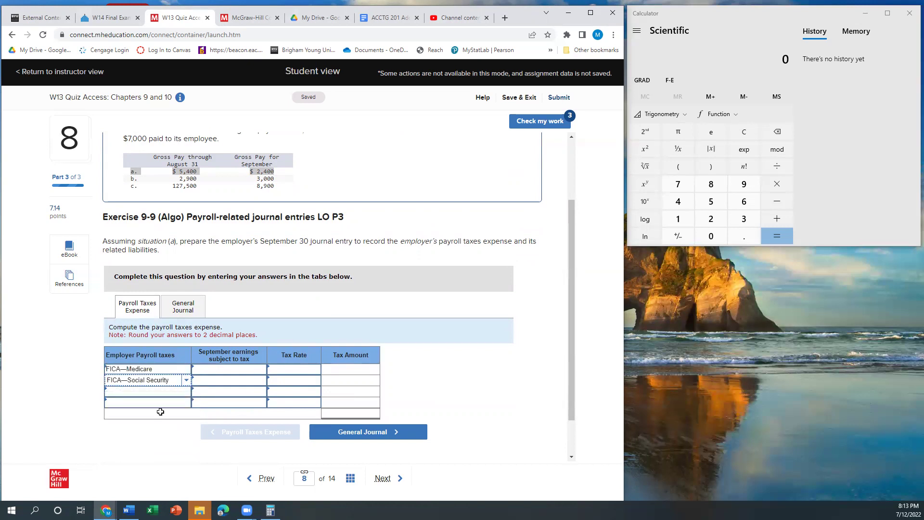
Set the third and fourth employer payroll taxes in the table to FUTA and SUTA.
left_click(183, 392)
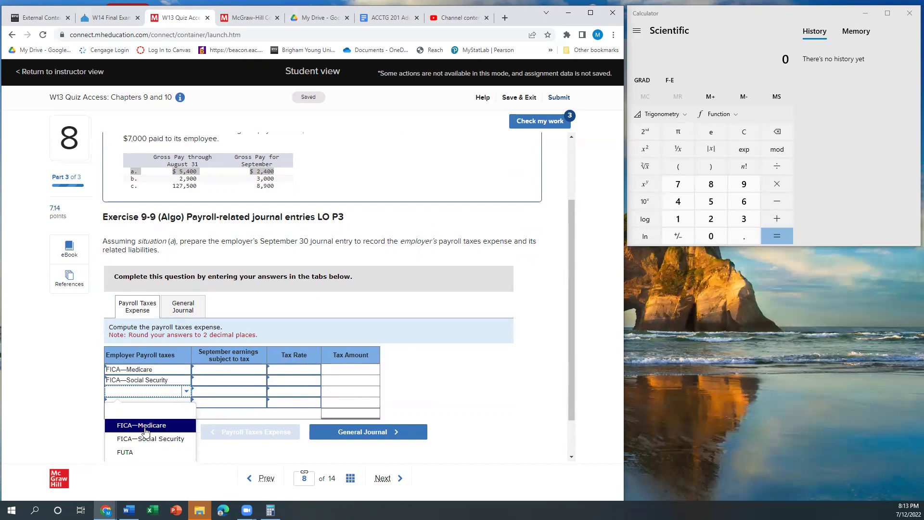
left_click(147, 451)
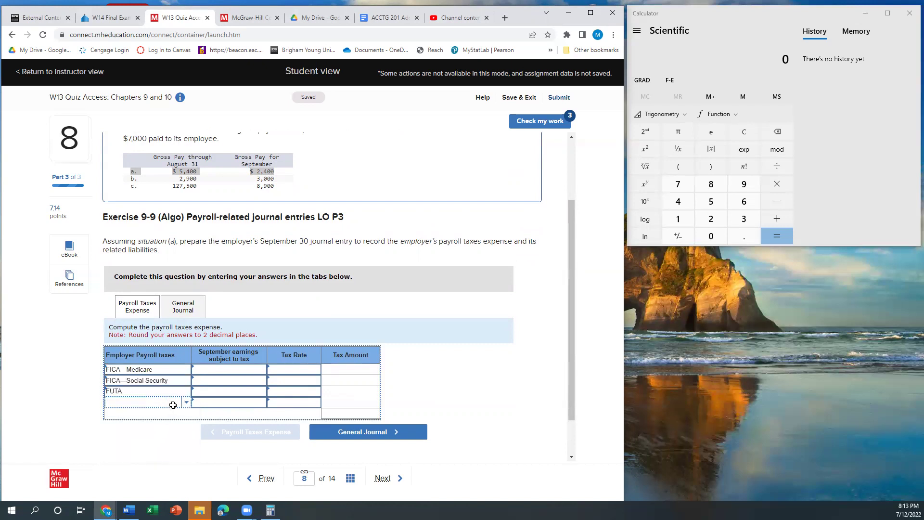
left_click(182, 404)
scroll(150, 449, "down", 1)
left_click(146, 433)
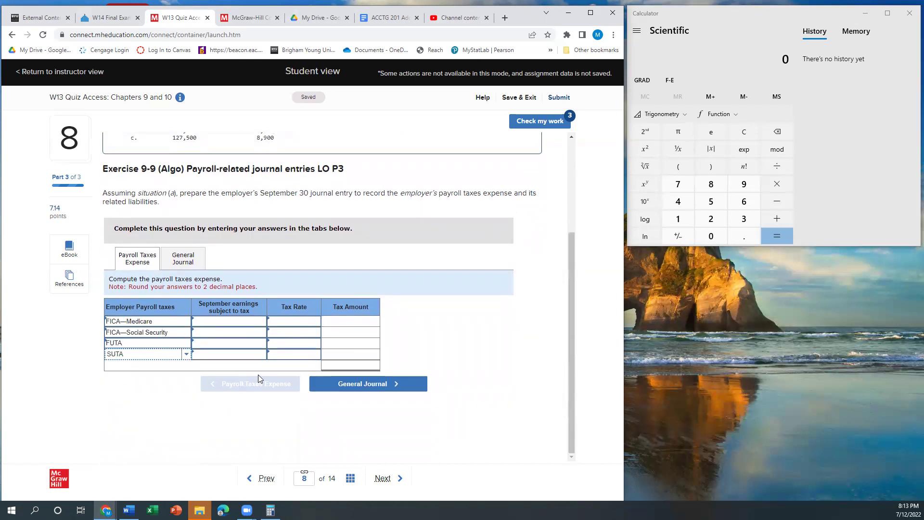
Enter 2400 as the September earnings subject to tax for both FICA—Medicare and FICA—Social Security.
scroll(445, 302, "up", 1)
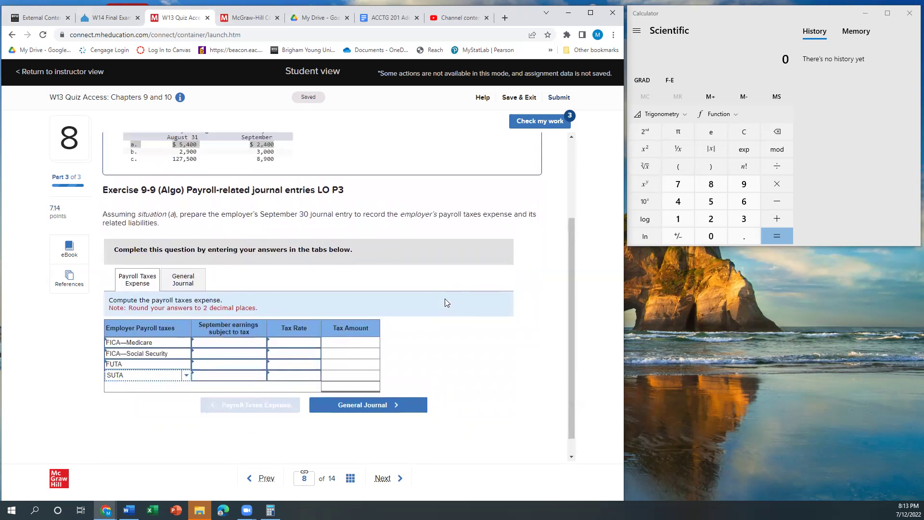
scroll(446, 302, "up", 1)
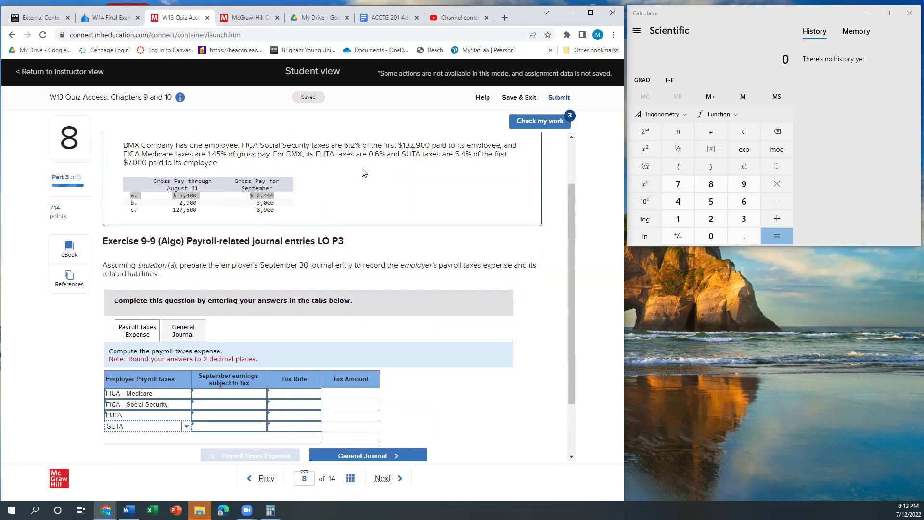
left_click(238, 392)
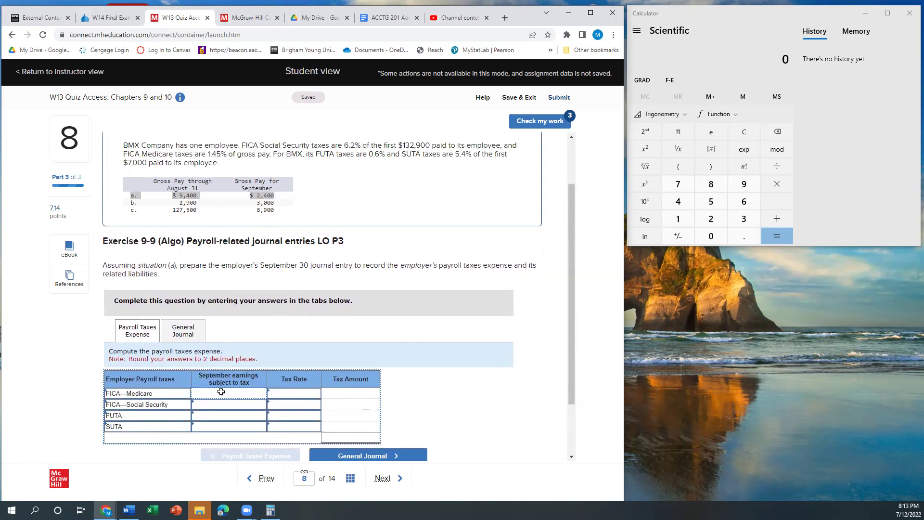
type("24")
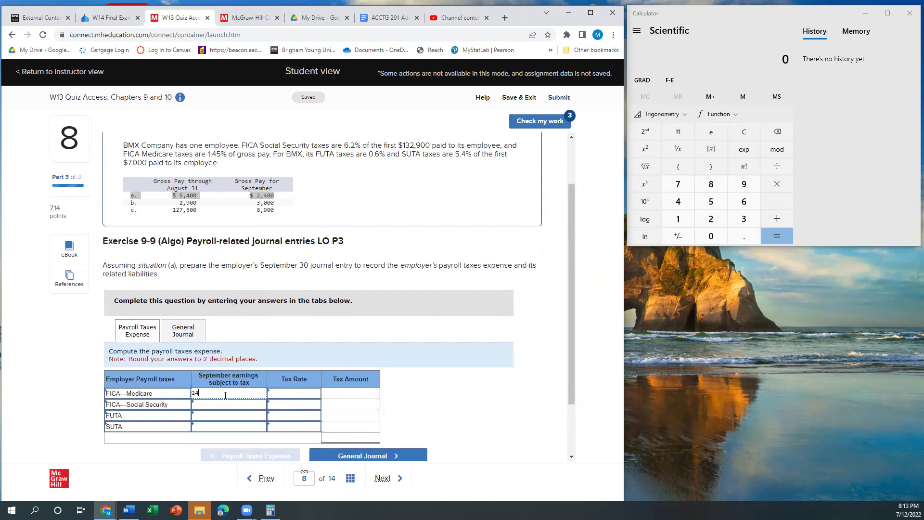
type("00")
left_click(225, 405)
type("2400")
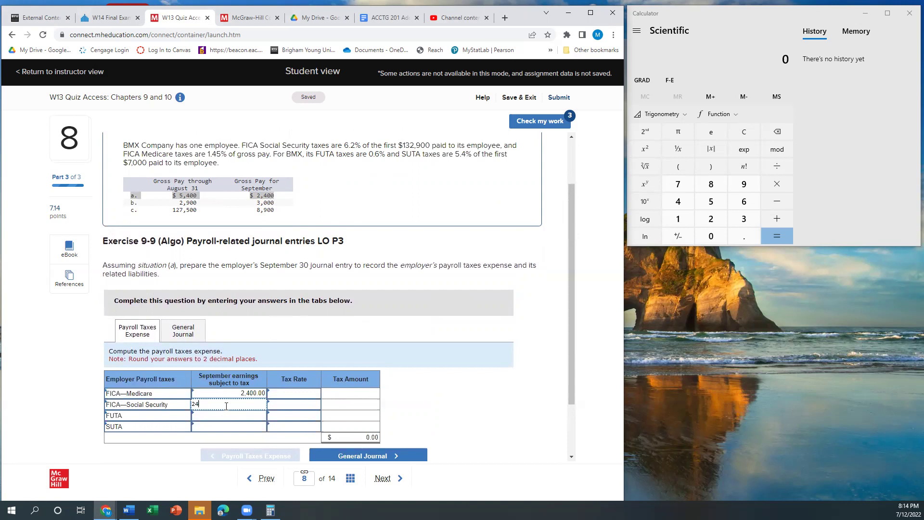
left_click(448, 391)
Enter 1600 as the September earnings subject to tax for both FUTA and SUTA.
key("alt+Tab")
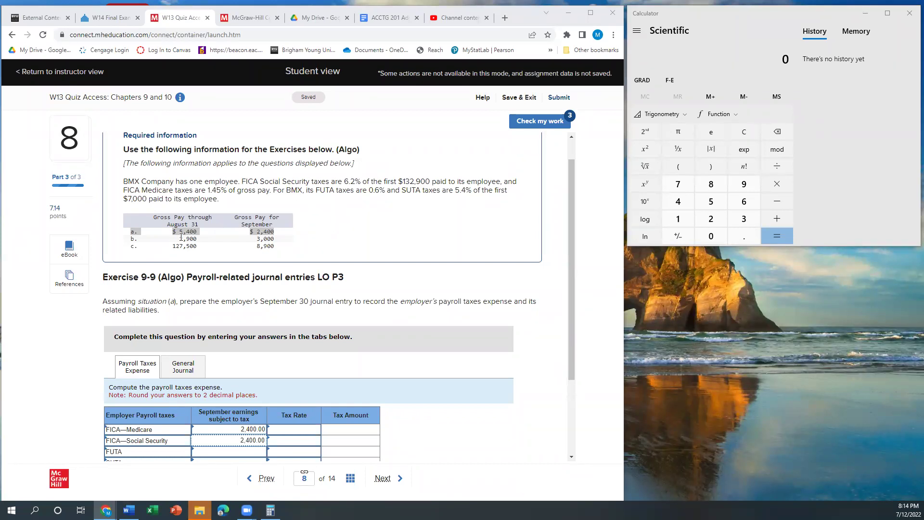
scroll(231, 311, "down", 1)
left_click(229, 381)
type("1600")
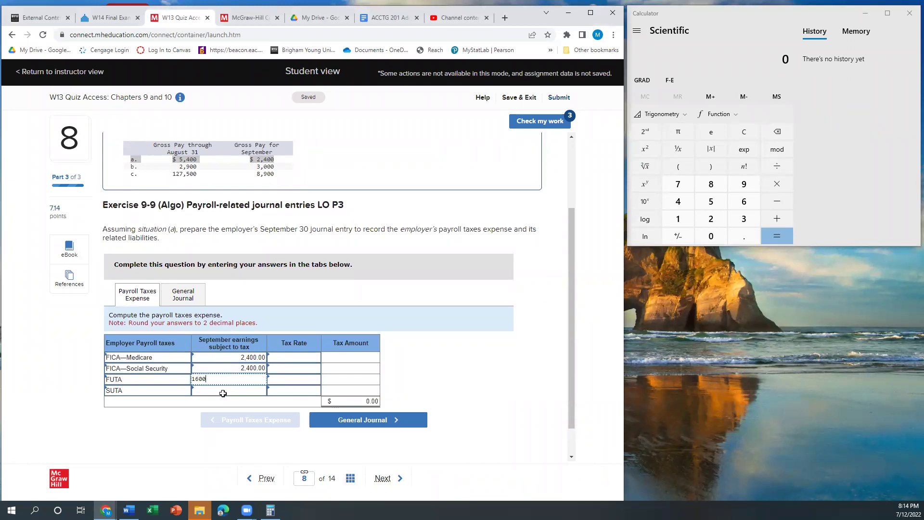
left_click(223, 393)
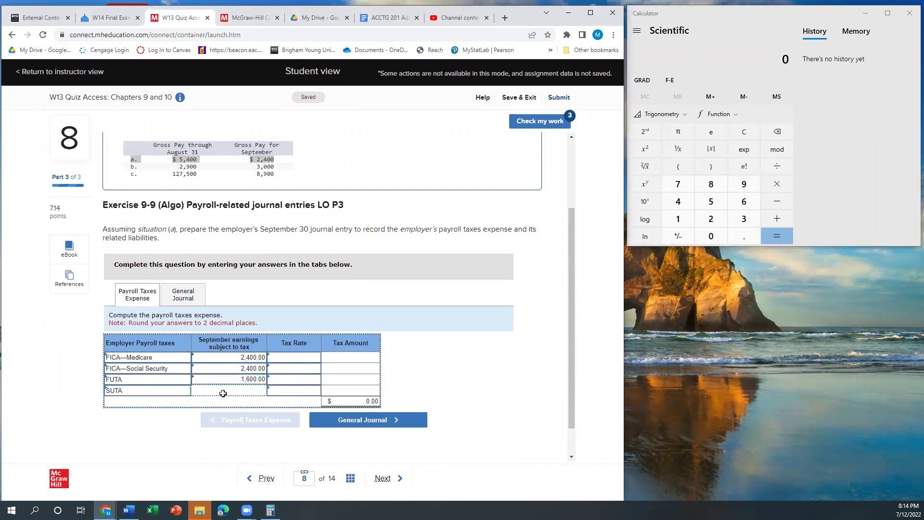
type("1600")
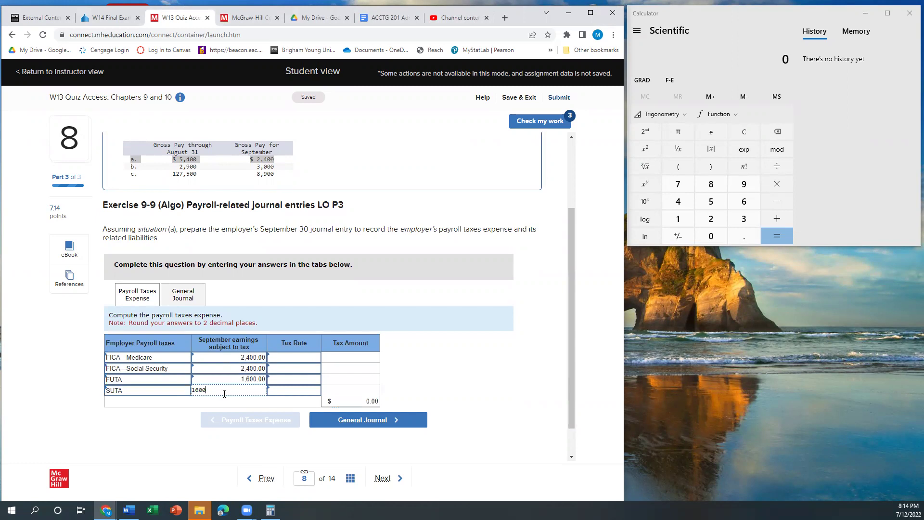
Set the tax rates to 1.45% for FICA—Medicare and 6.2% for FICA—Social Security.
left_click(297, 356)
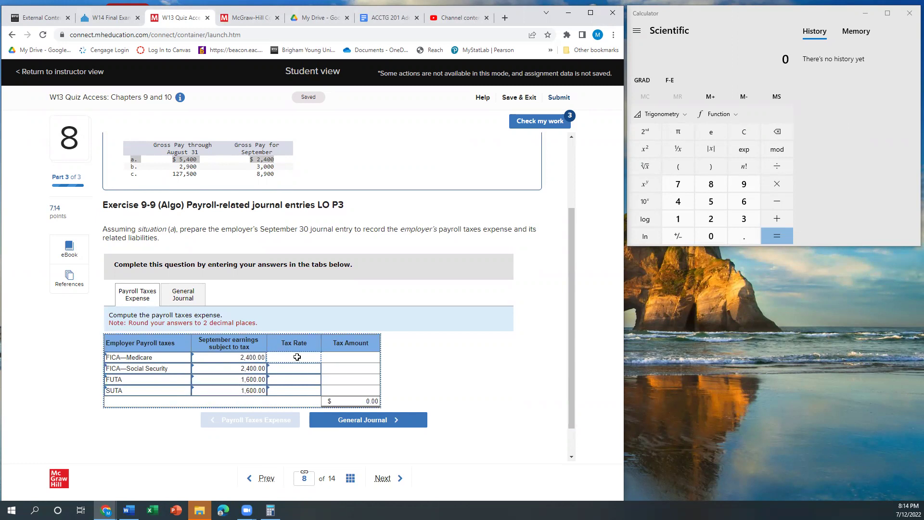
type("6.2")
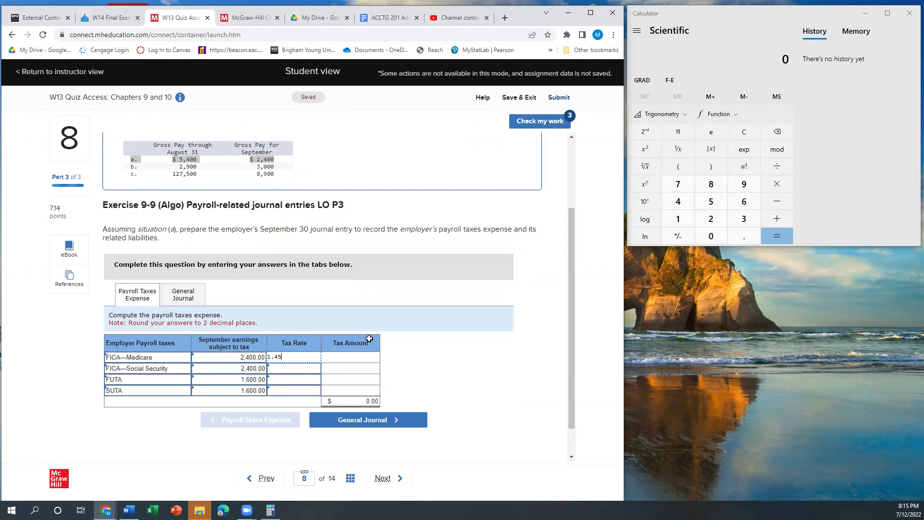
left_click(300, 369)
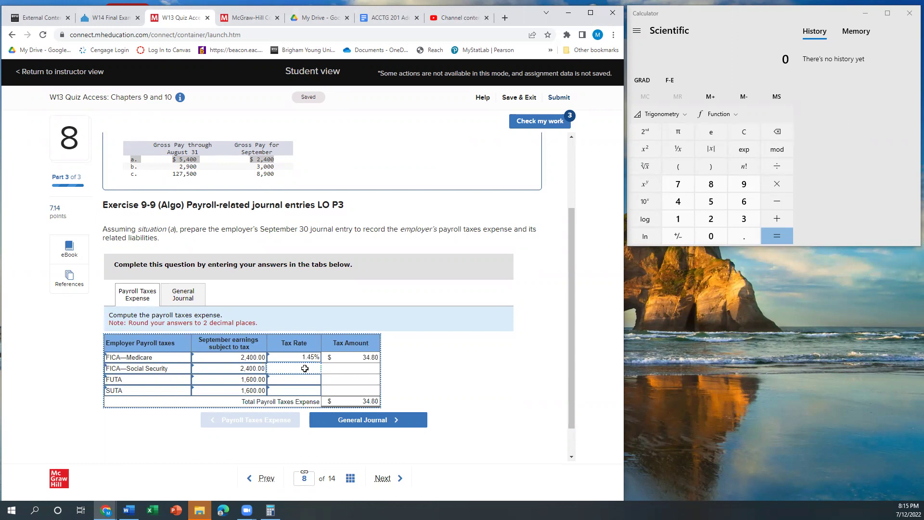
type("6.2")
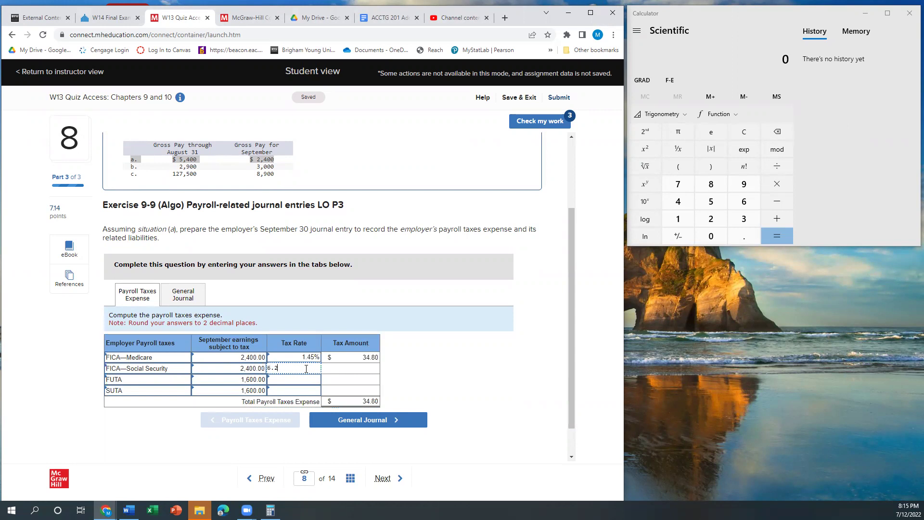
left_click(413, 352)
Look up the FUTA rate in the required information and set the FUTA tax rate to .60%.
scroll(415, 353, "up", 2)
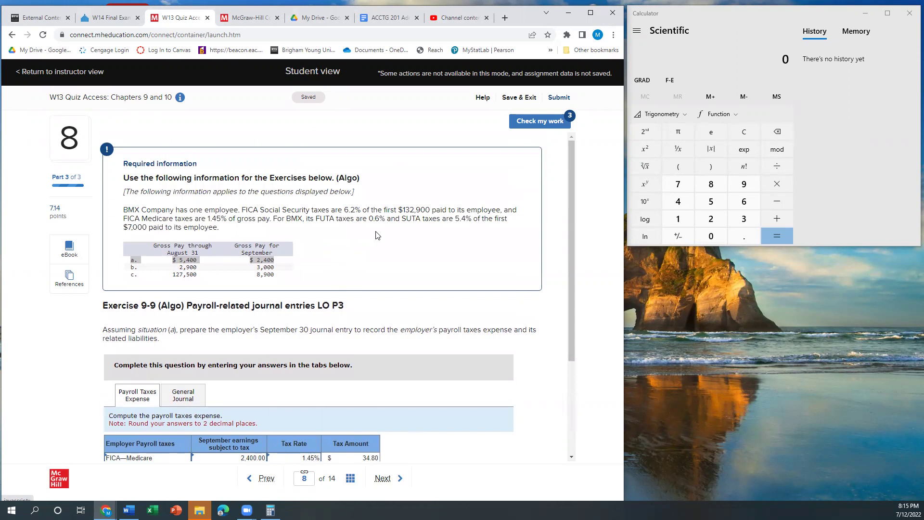
scroll(309, 356, "down", 3)
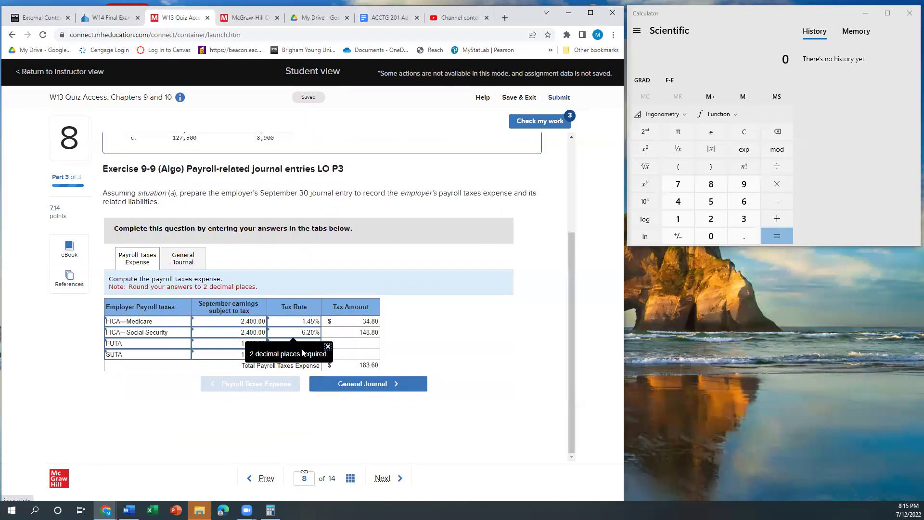
left_click(327, 347)
left_click(313, 344)
left_click(314, 345)
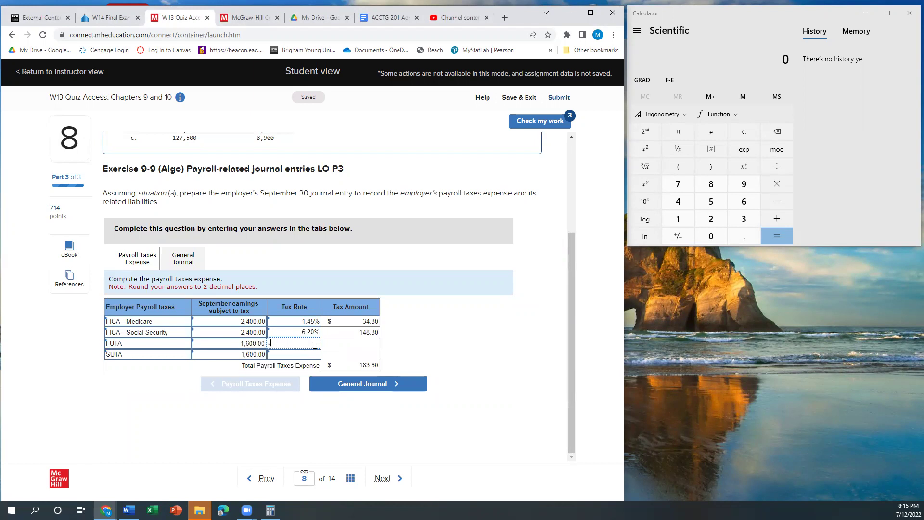
type(".60")
Look up the SUTA rate in the required information and set the SUTA tax rate to 5.4%.
scroll(371, 332, "up", 3)
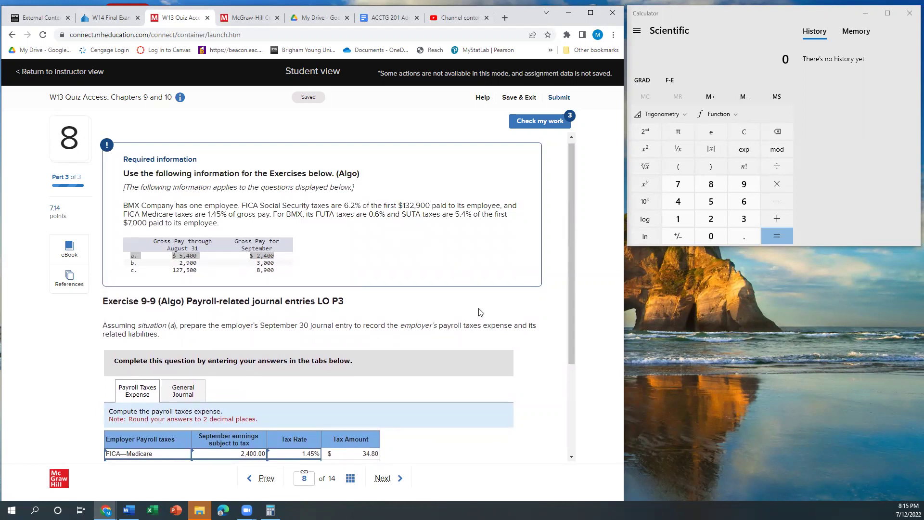
scroll(475, 315, "down", 3)
left_click(294, 351)
type("5.")
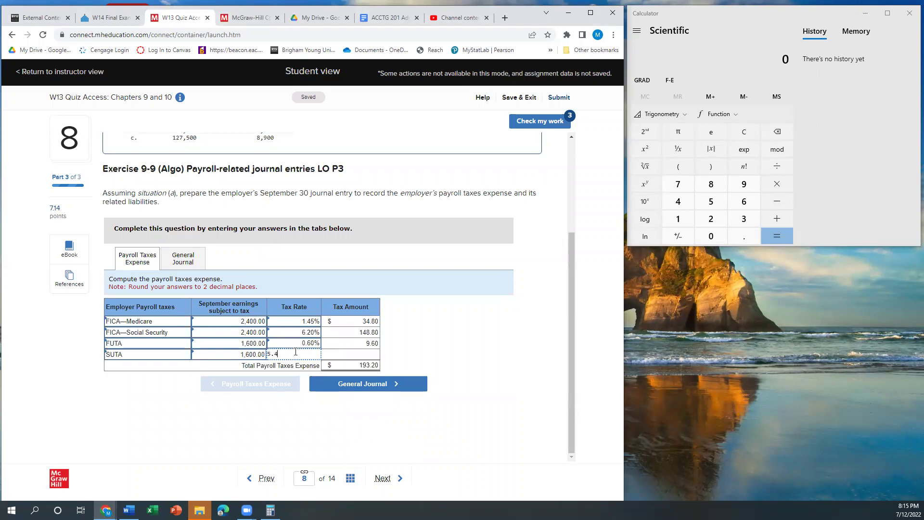
type("4")
left_click(438, 332)
Check the answers entered for the payroll taxes expense table and return to the question.
left_click(539, 122)
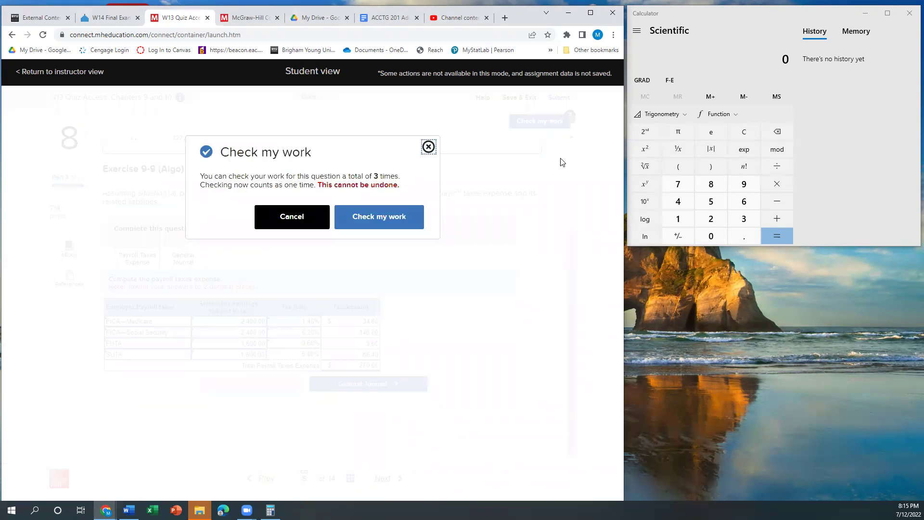
left_click(365, 218)
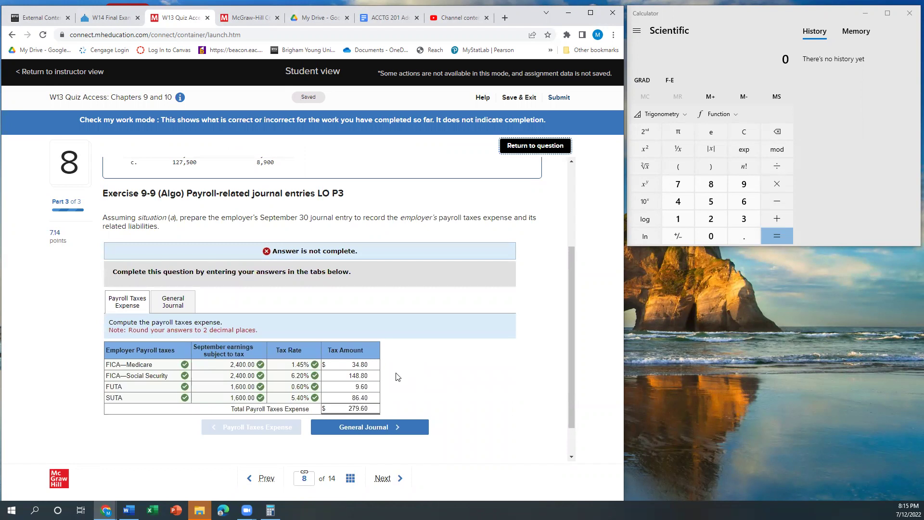
left_click(531, 150)
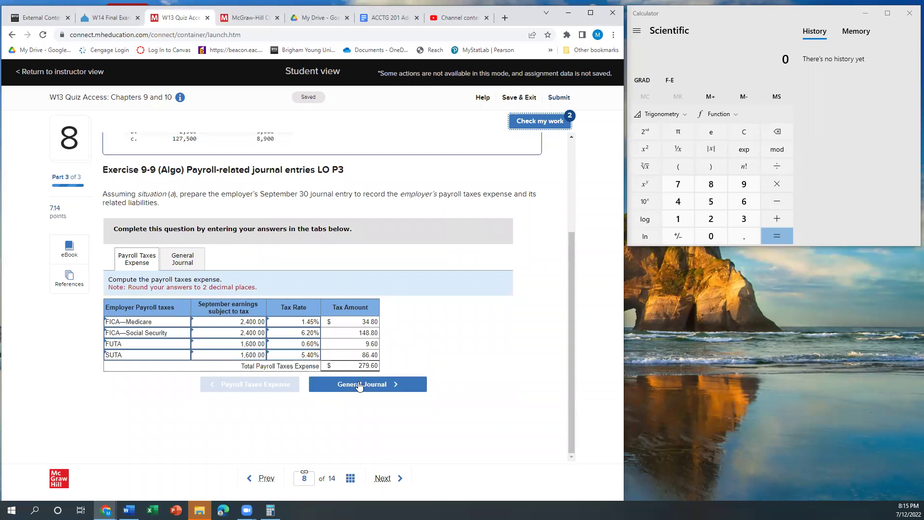
Open the general journal worksheet for the September 30 employer payroll taxes entry.
left_click(366, 386)
scroll(393, 373, "down", 3)
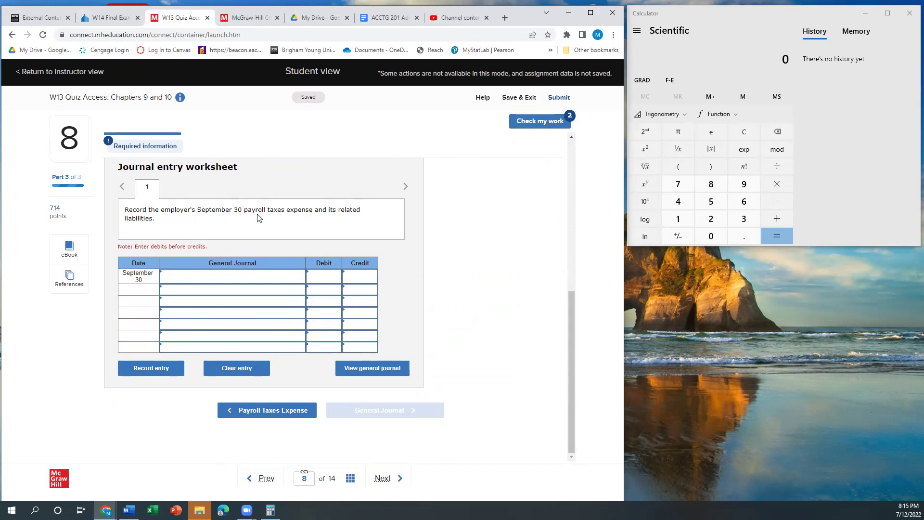
Select Payroll taxes expense as the account on the first line of the September 30 journal entry.
left_click(230, 275)
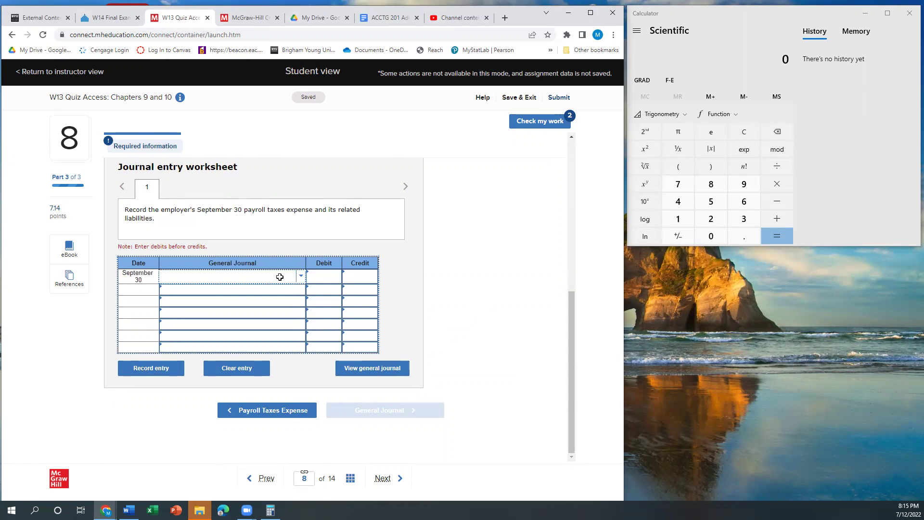
left_click(279, 276)
type("pay")
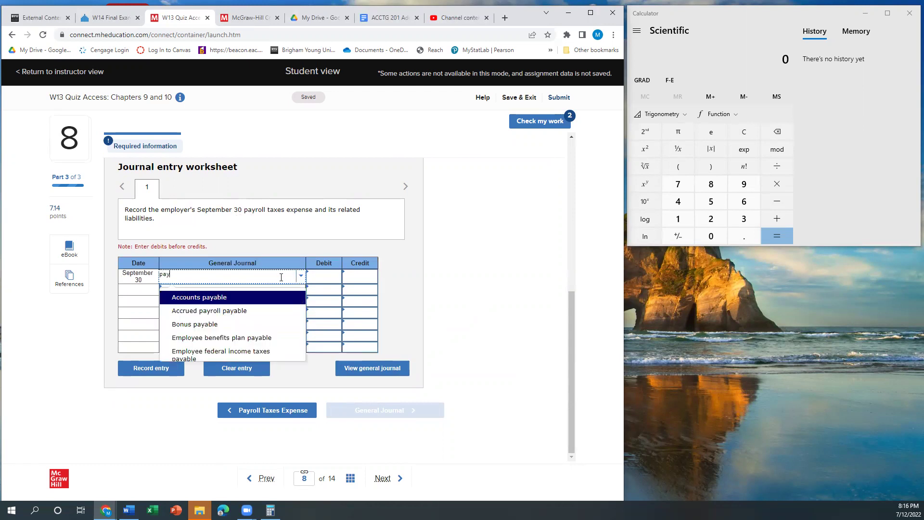
type("roll")
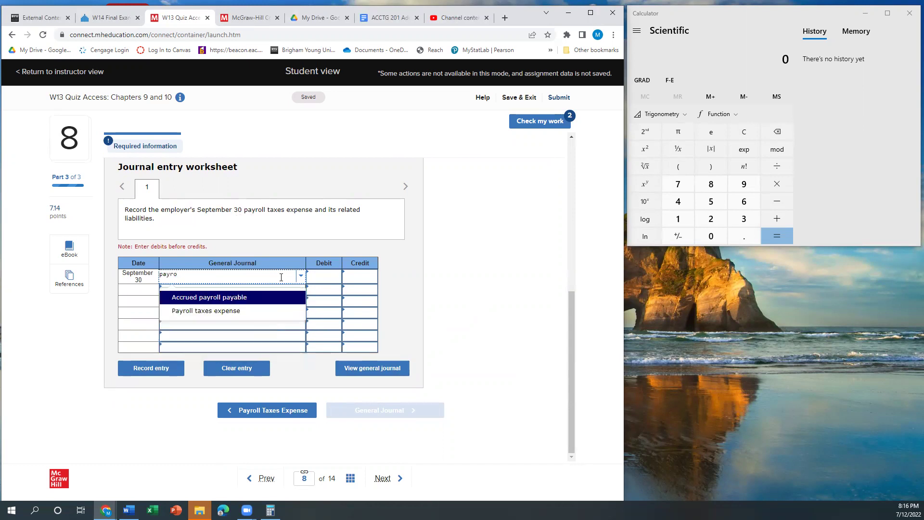
left_click(261, 310)
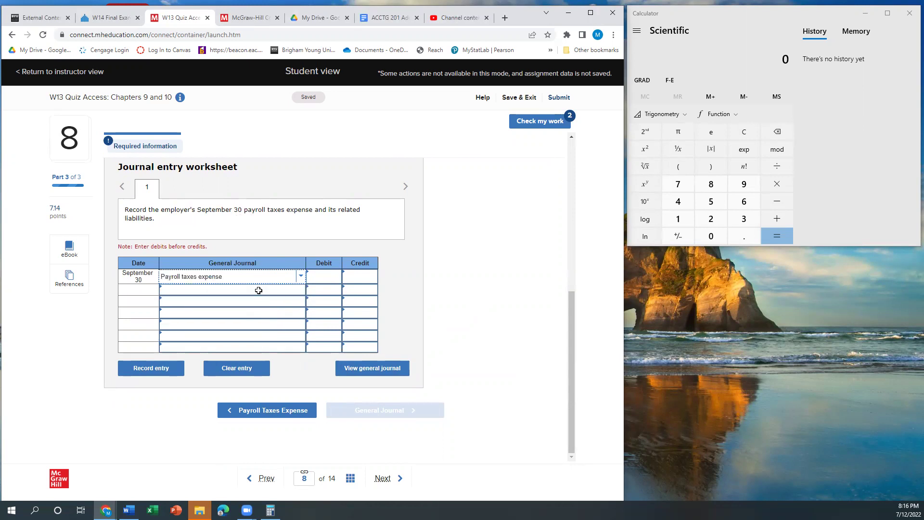
Select FICA—Medicare taxes payable as the account on the second line of the journal entry.
scroll(261, 300, "up", 5)
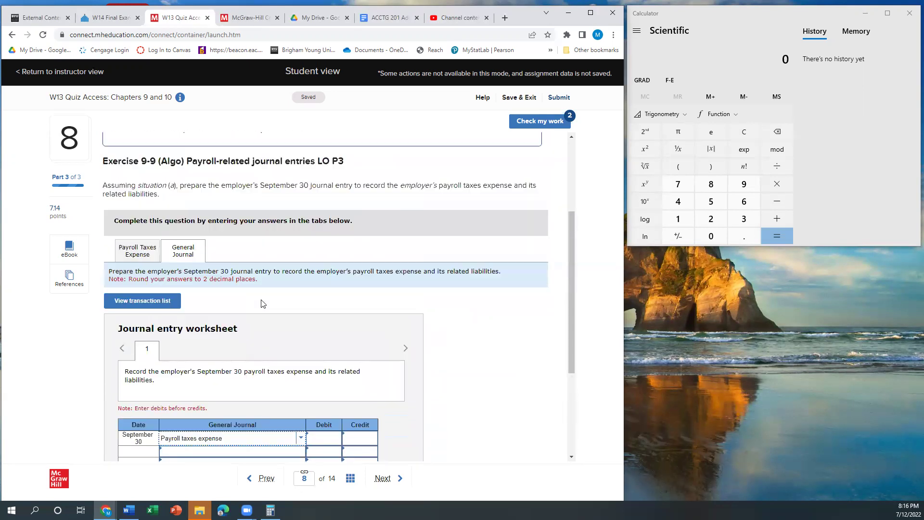
scroll(260, 302, "down", 4)
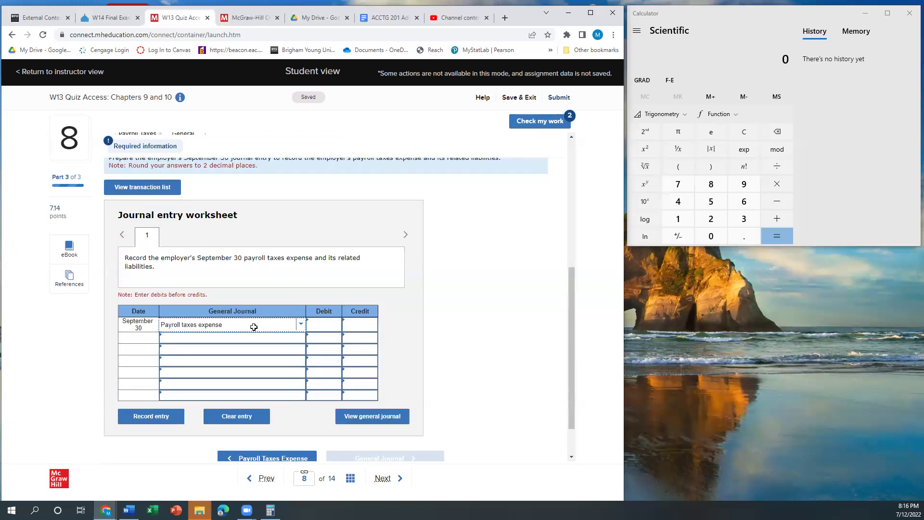
left_click(257, 339)
left_click(301, 337)
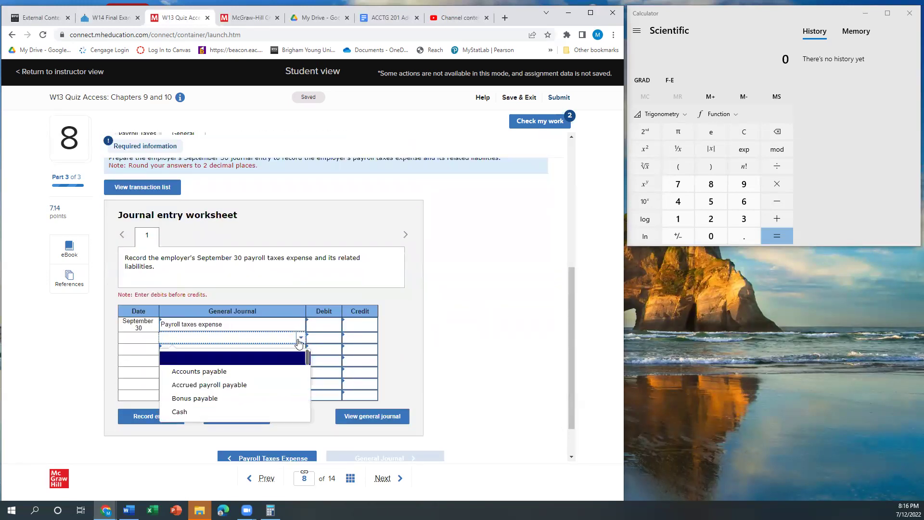
scroll(269, 383, "down", 5)
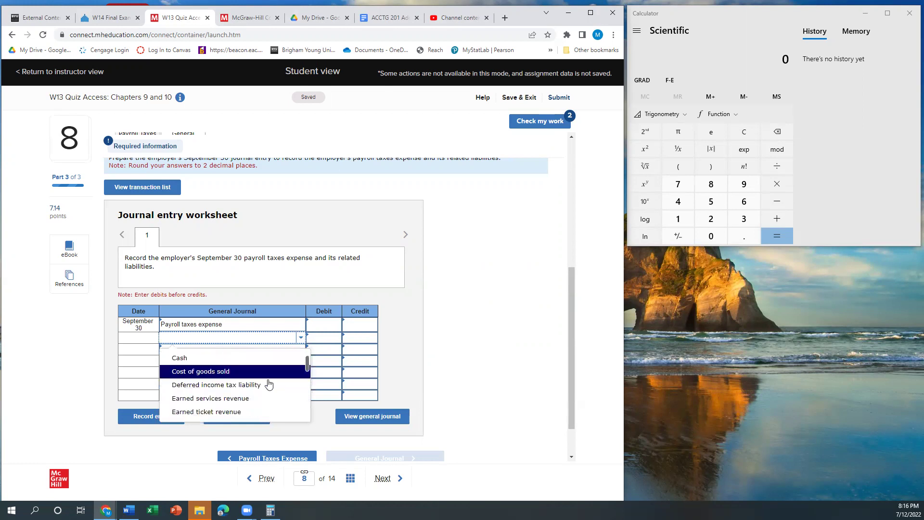
scroll(269, 384, "down", 3)
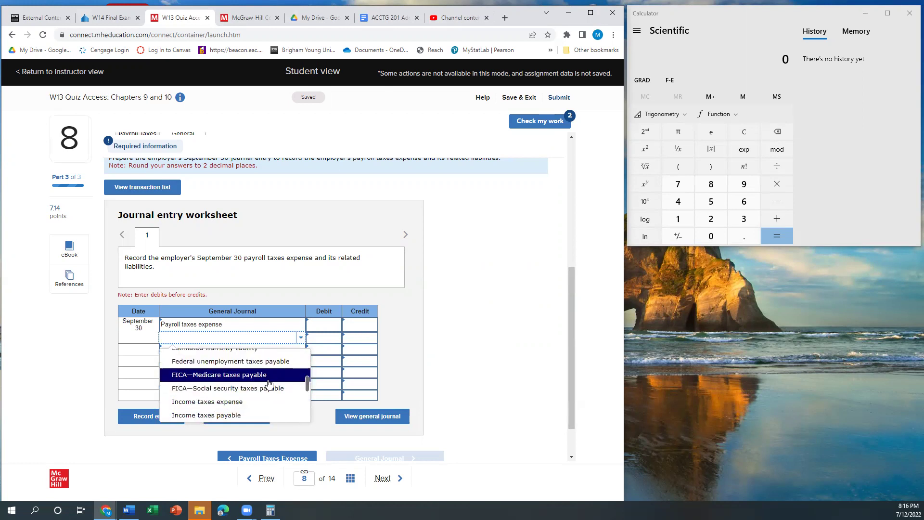
left_click(240, 379)
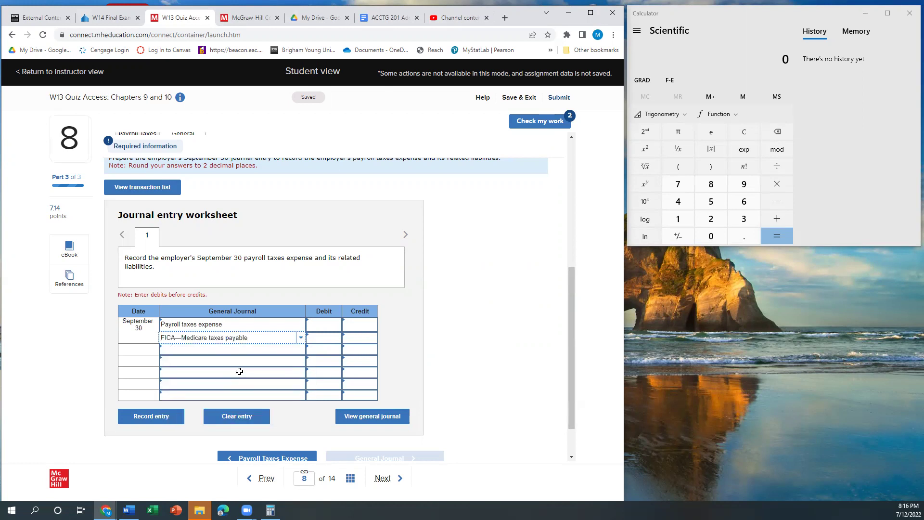
Select FICA—Social security taxes payable as the account on the third line of the journal entry.
left_click(261, 348)
left_click(300, 349)
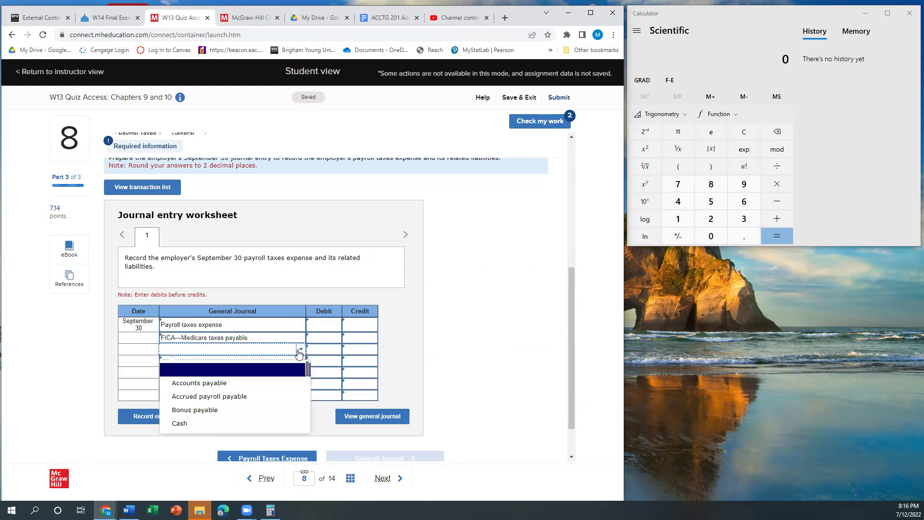
scroll(247, 386, "down", 1)
scroll(247, 387, "down", 5)
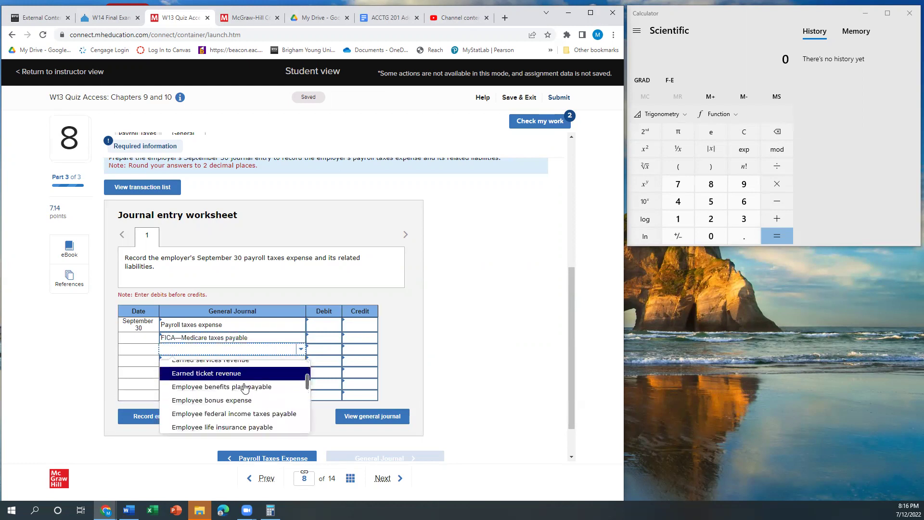
left_click(244, 388)
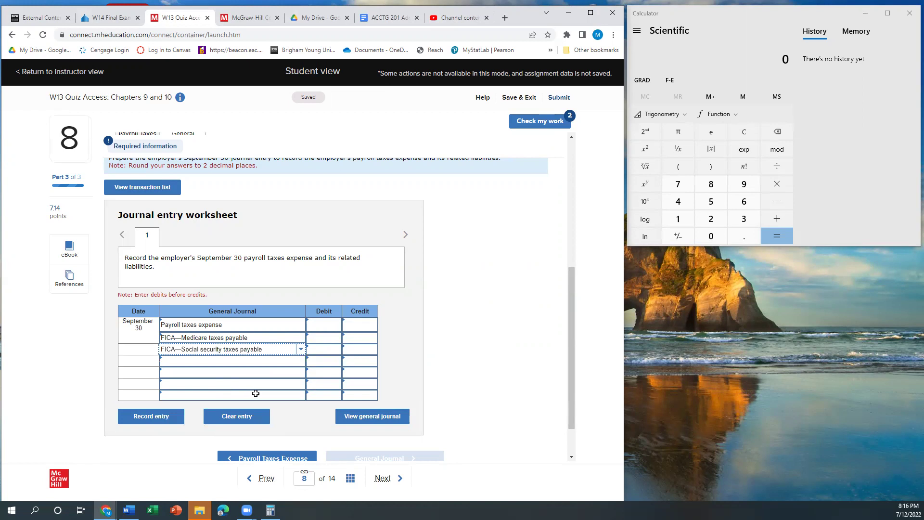
Select Federal unemployment taxes payable as the account on the fourth line of the journal entry.
left_click(281, 360)
left_click(301, 360)
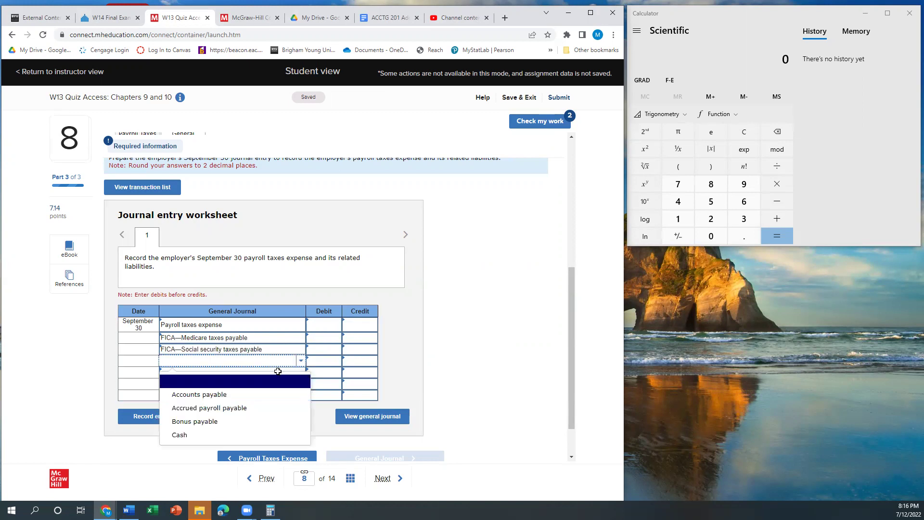
scroll(214, 394, "down", 3)
scroll(214, 395, "down", 2)
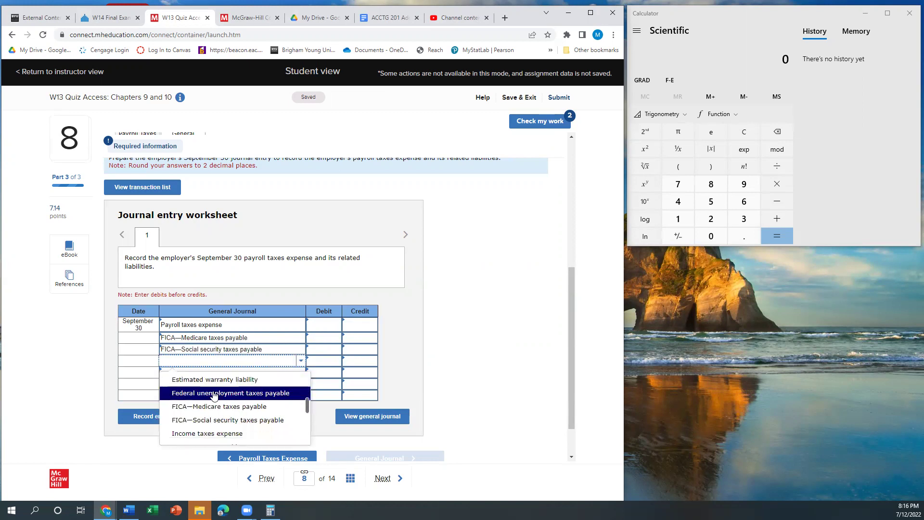
scroll(214, 394, "down", 5)
scroll(214, 395, "down", 3)
scroll(214, 394, "up", 7)
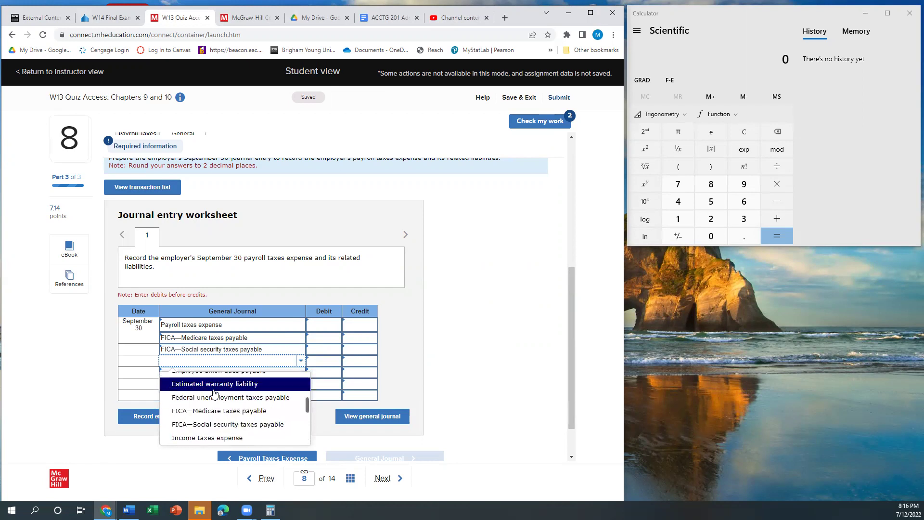
left_click(215, 397)
Select State unemployment taxes payable as the account on the fifth line of the journal entry.
left_click(268, 374)
left_click(302, 372)
scroll(203, 356, "down", 2)
scroll(203, 356, "down", 5)
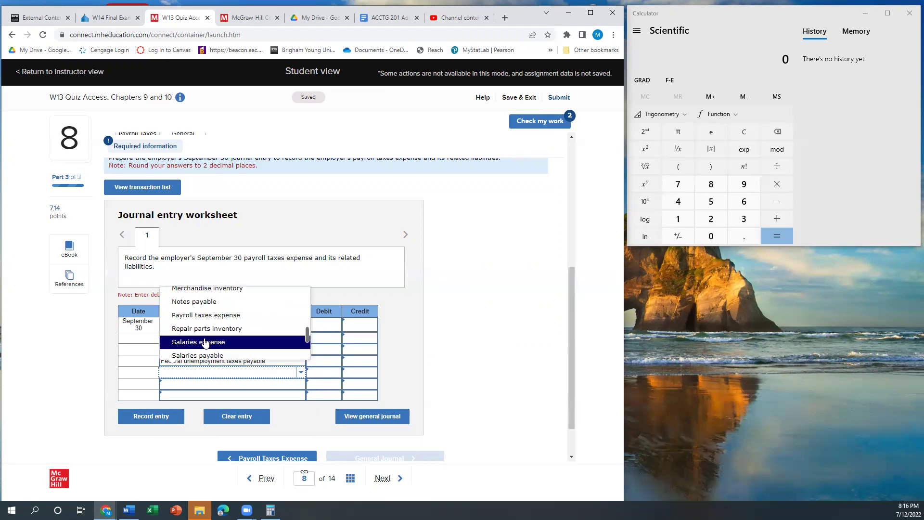
scroll(207, 339, "down", 3)
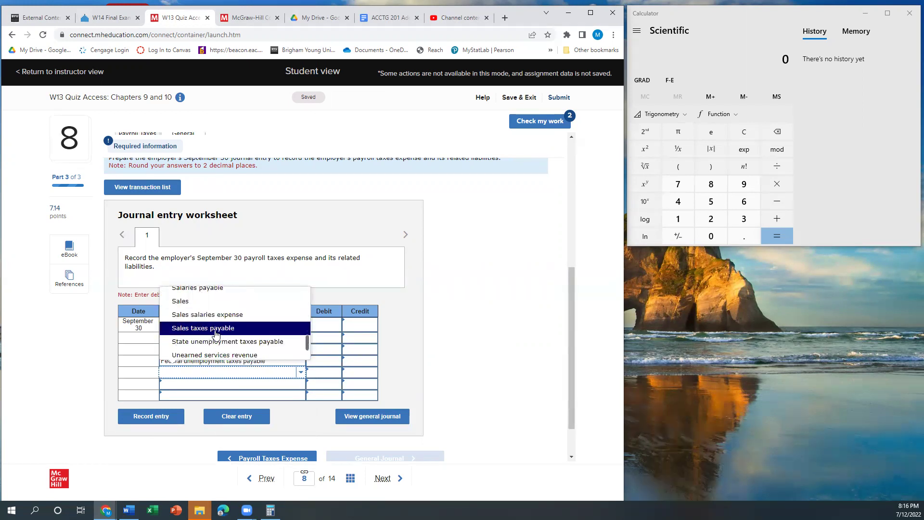
left_click(233, 341)
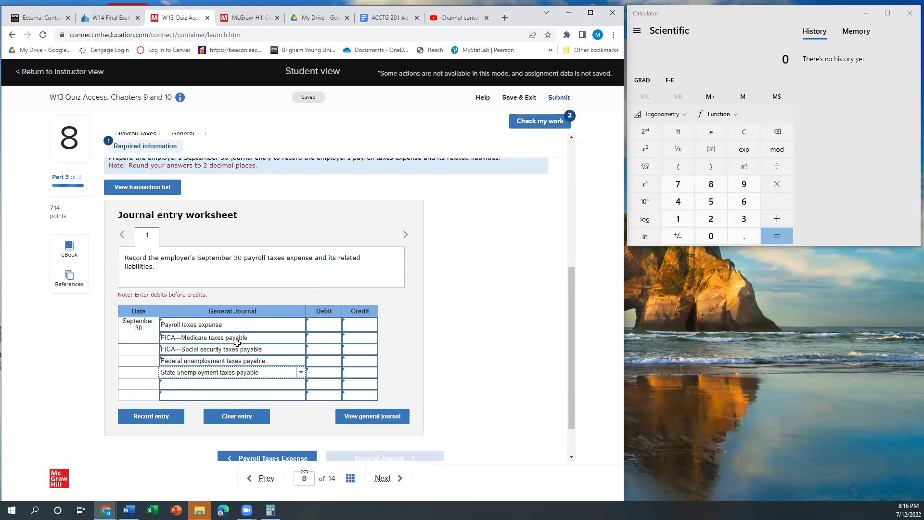
Look up the FICA amounts in the payroll taxes table and credit Medicare taxes payable 34.80 and Social security taxes payable 148.80.
scroll(226, 337, "up", 2)
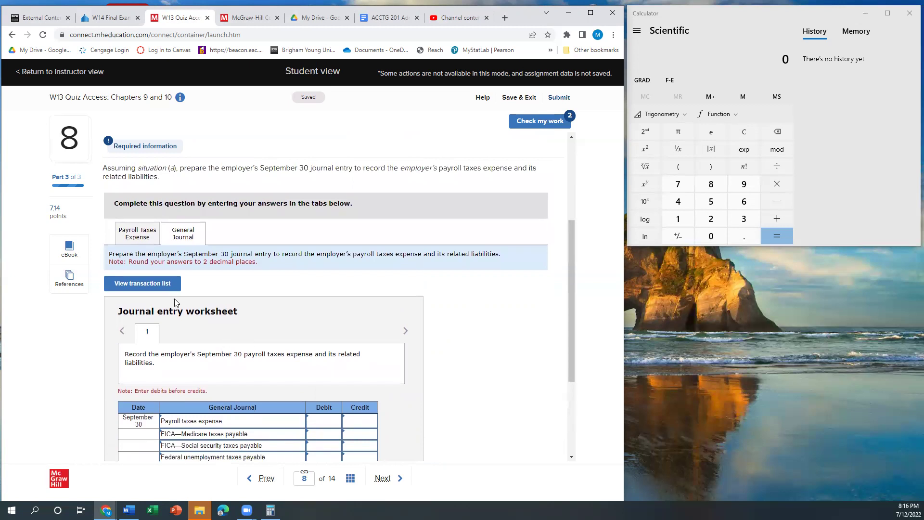
left_click(163, 282)
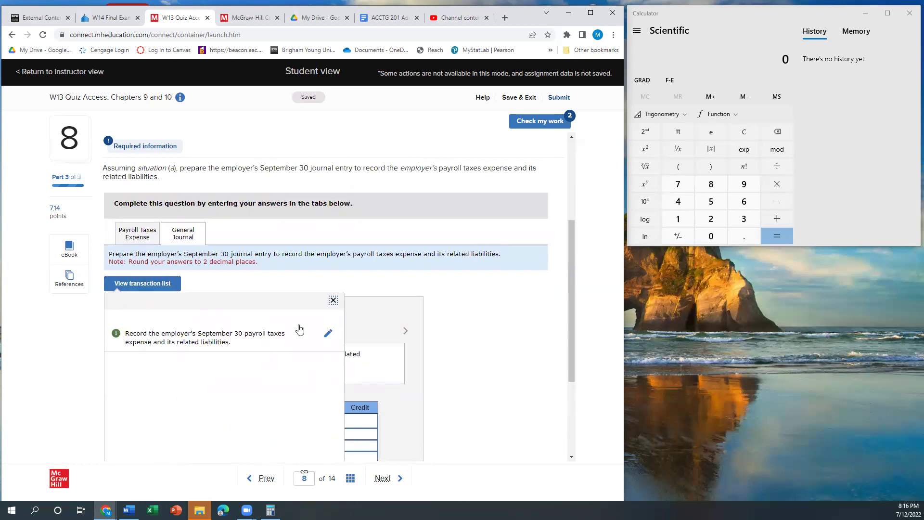
left_click(333, 300)
left_click(136, 233)
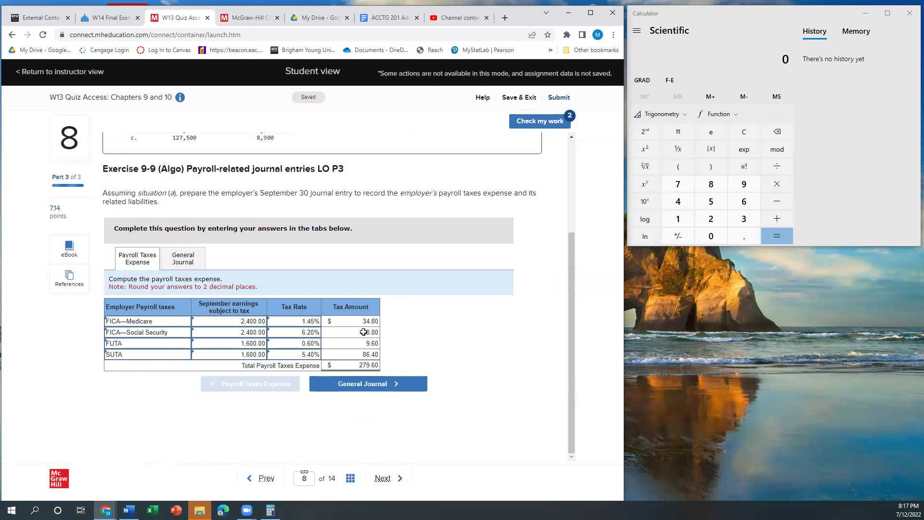
left_click(184, 261)
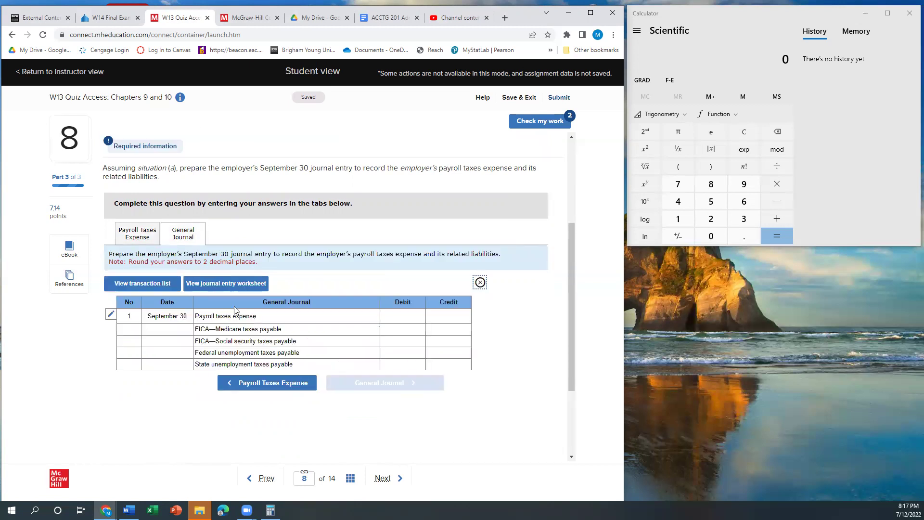
left_click(480, 281)
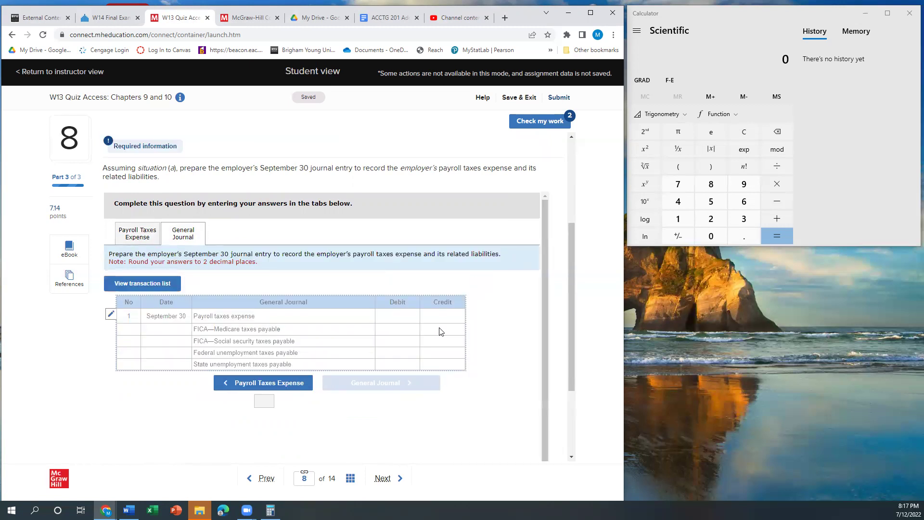
left_click(354, 434)
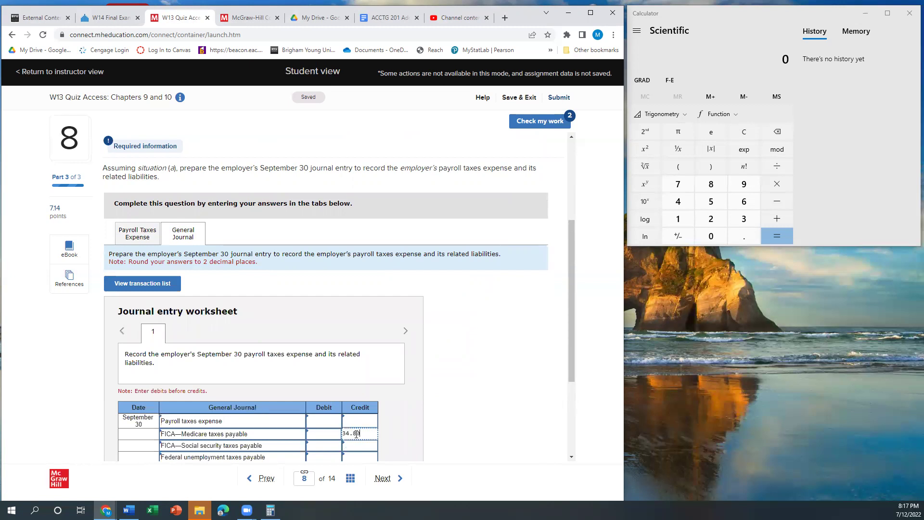
left_click(360, 447)
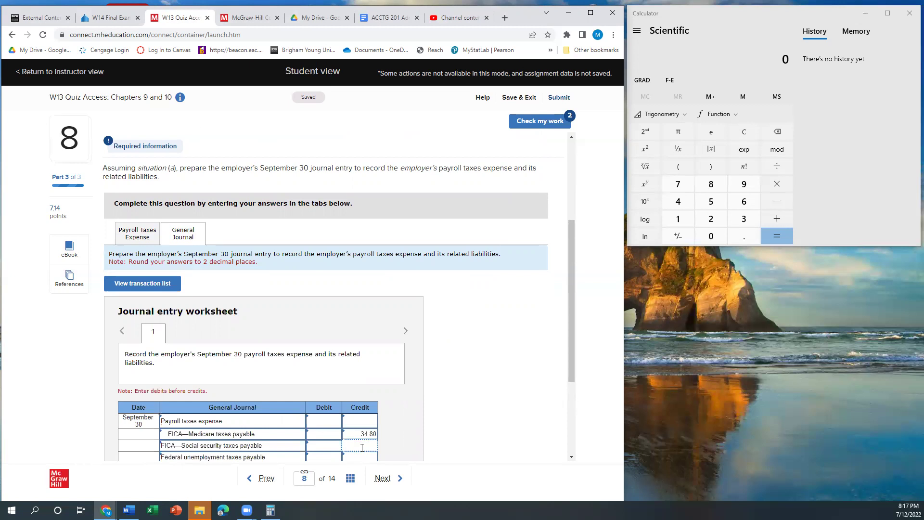
type("148.80")
left_click(478, 387)
Look up the FUTA and SUTA amounts and credit Federal unemployment taxes payable 9.60 and State unemployment taxes payable 86.40.
scroll(420, 363, "down", 2)
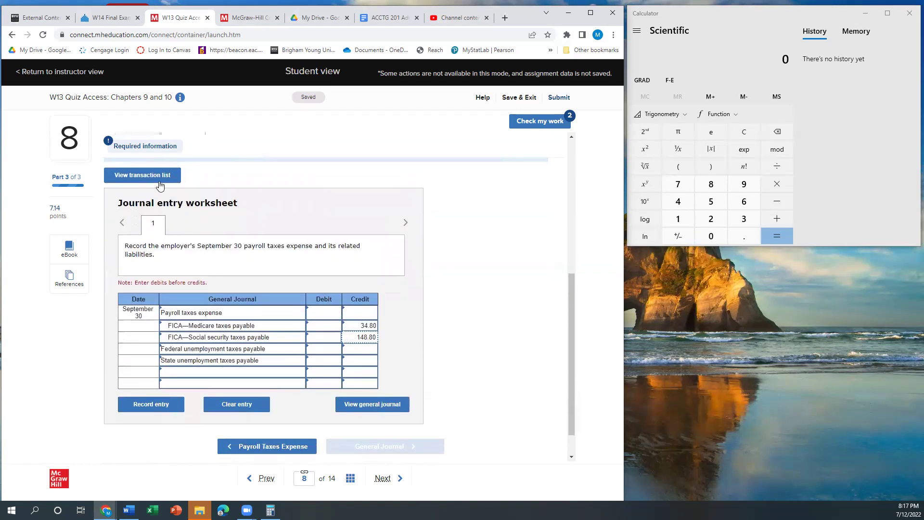
scroll(160, 182, "up", 5)
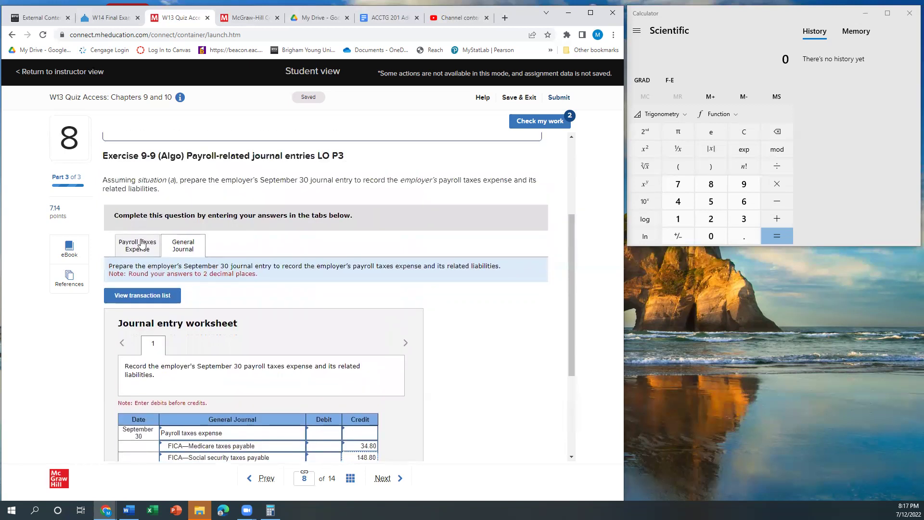
left_click(159, 256)
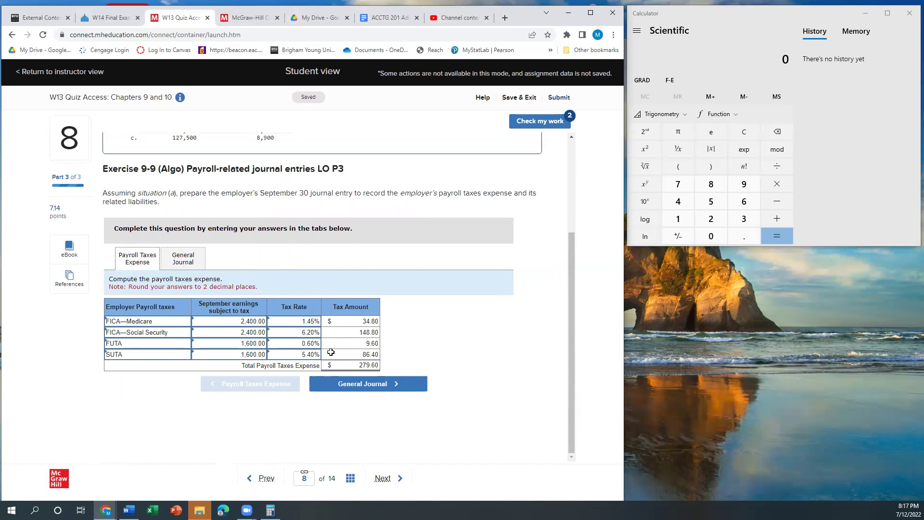
left_click(187, 264)
left_click(451, 373)
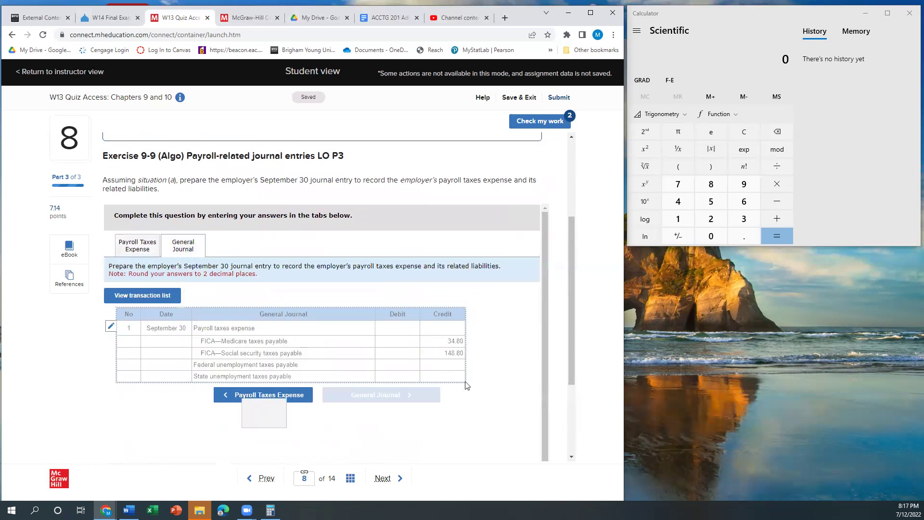
left_click(363, 374)
type("9.6")
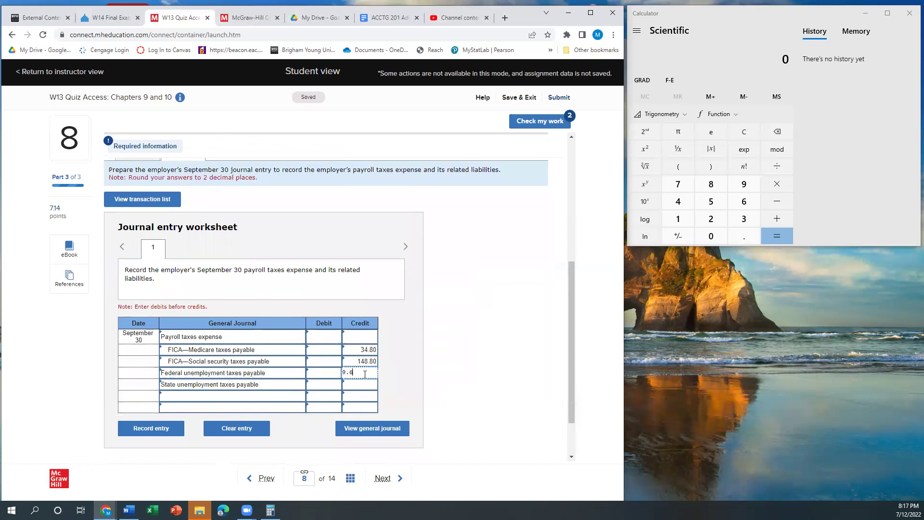
type("0")
left_click(371, 388)
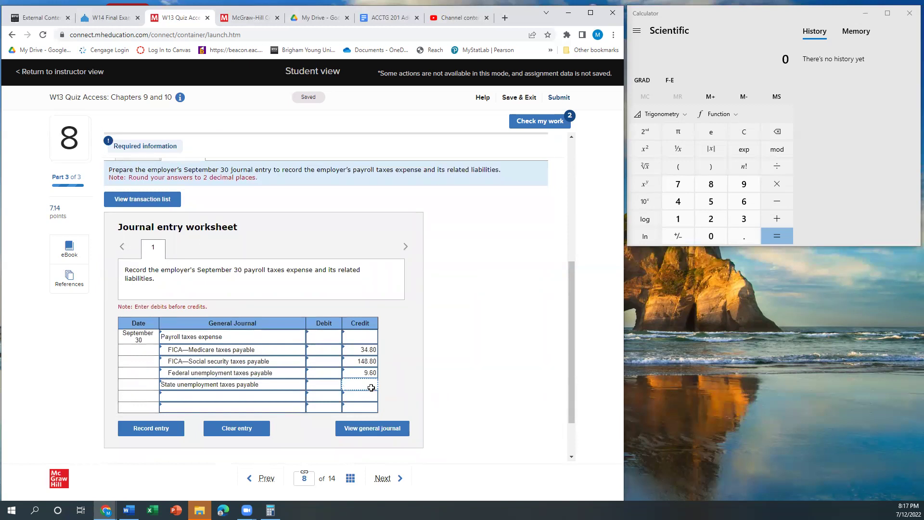
left_click(399, 369)
Look up the total in the payroll taxes table and debit Payroll taxes expense 279.60 in the journal entry.
scroll(145, 259, "up", 2)
left_click(142, 257)
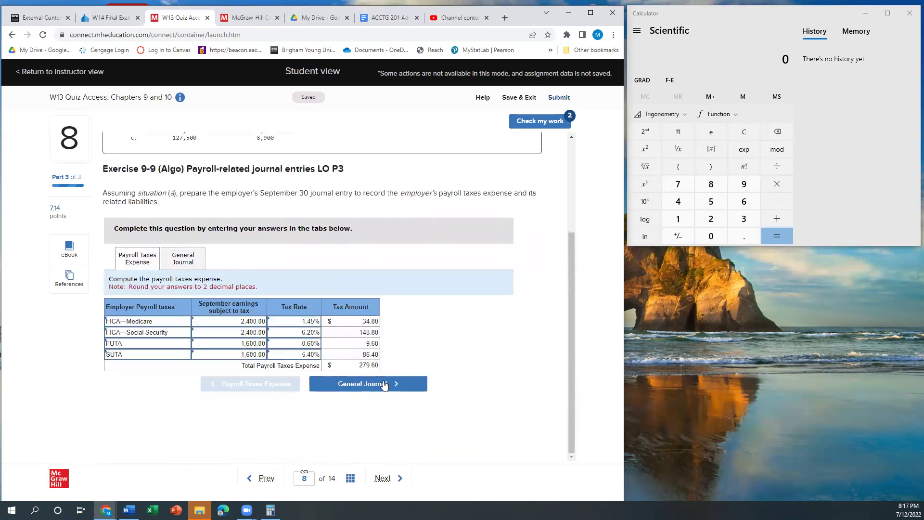
left_click(192, 263)
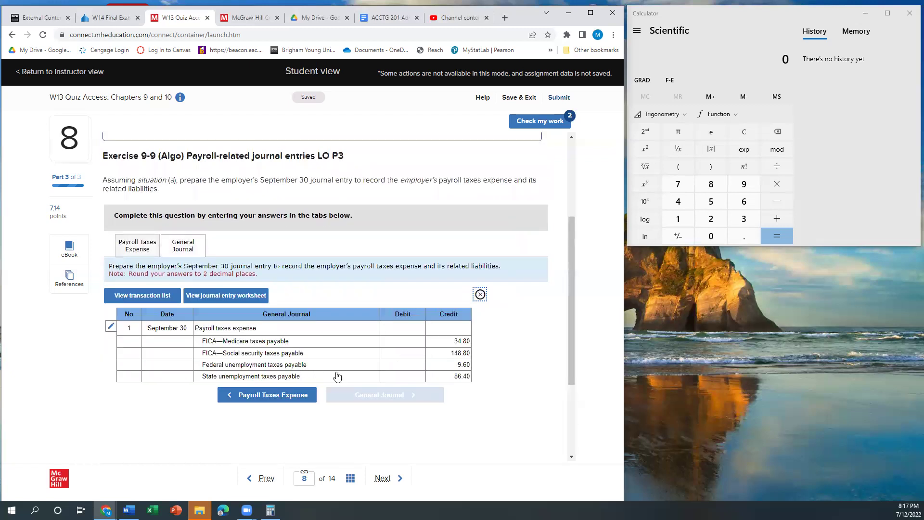
left_click(459, 378)
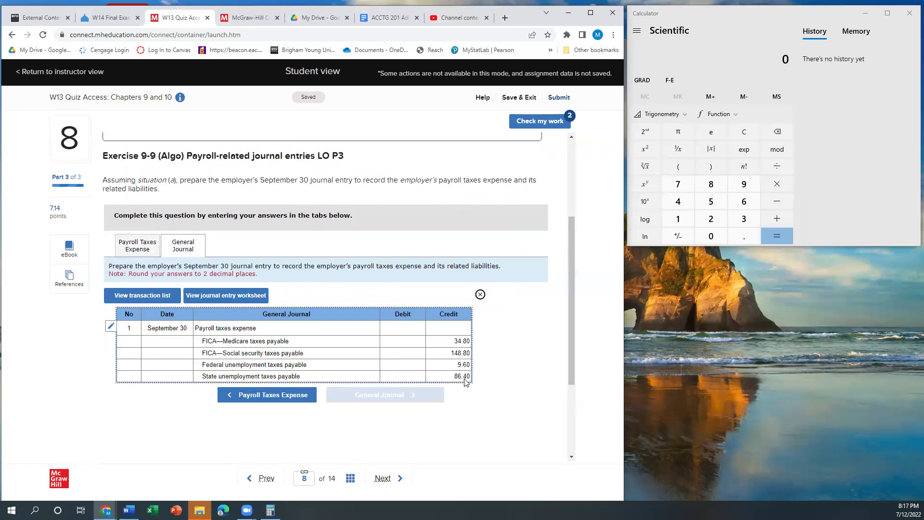
scroll(387, 409, "down", 2)
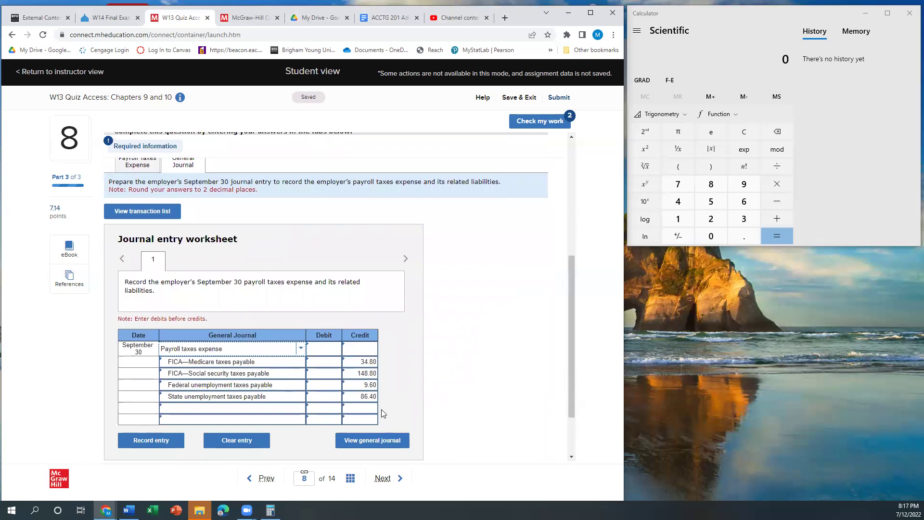
left_click(323, 353)
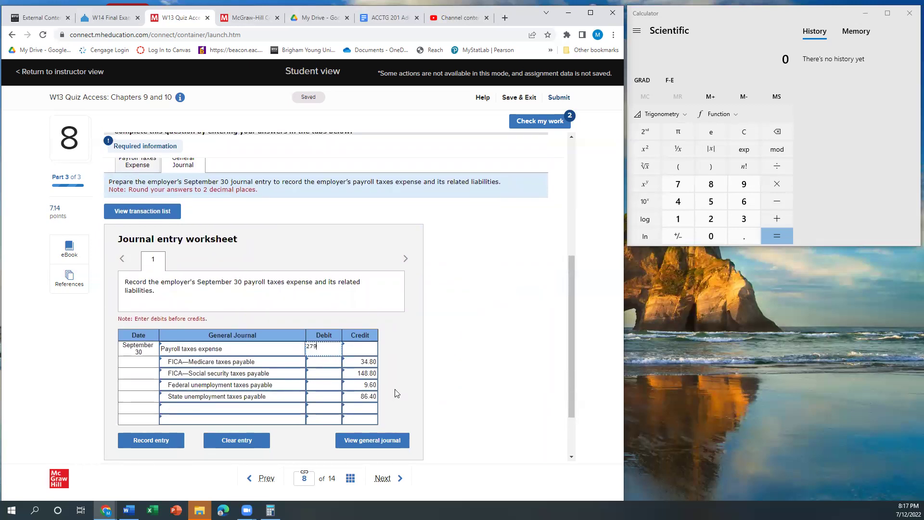
left_click(440, 356)
Check the work for the completed September 30 general journal entry.
left_click(539, 121)
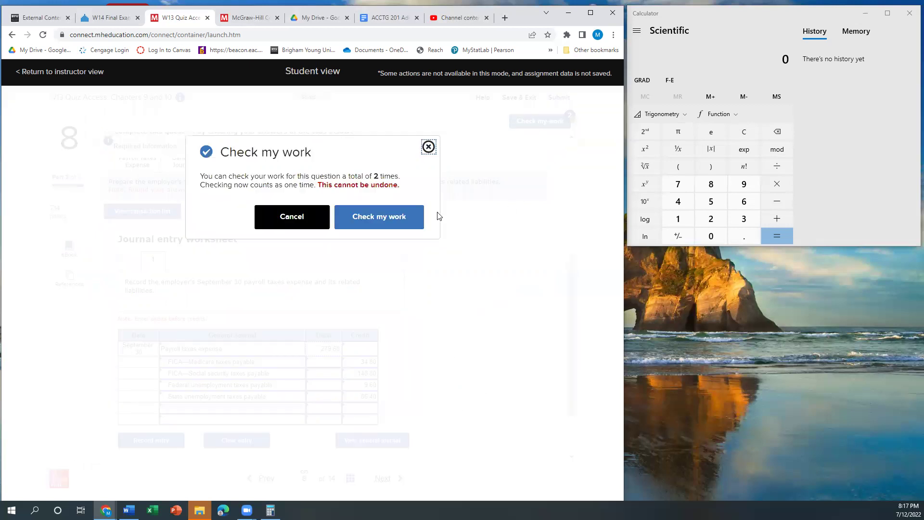
left_click(396, 216)
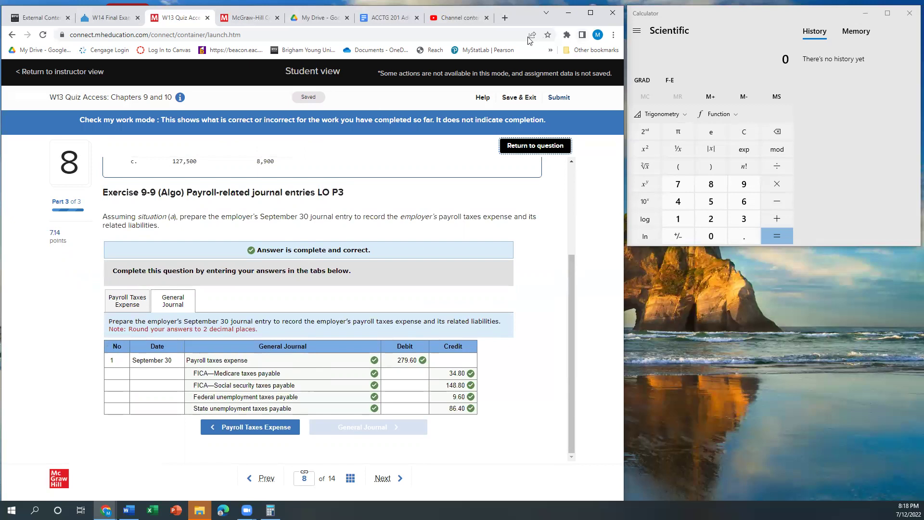
key("alt+Tab")
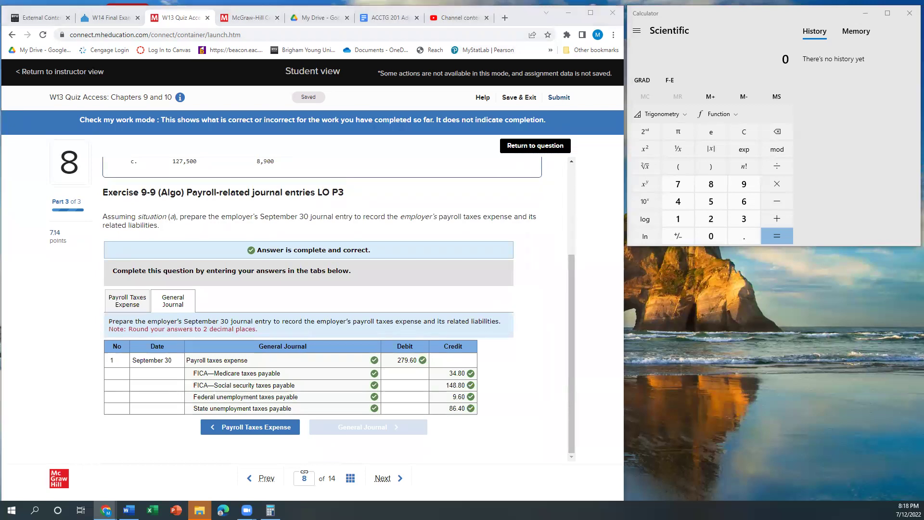